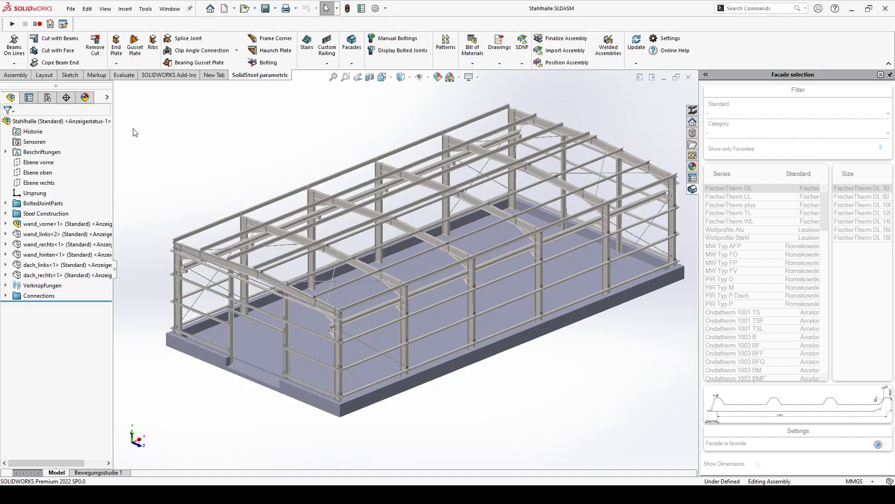
# Start a facade with FischerTherm LL 100 and set its length and width directions along the front wall's vertical and base sketch lines.
pyautogui.click(354, 54)
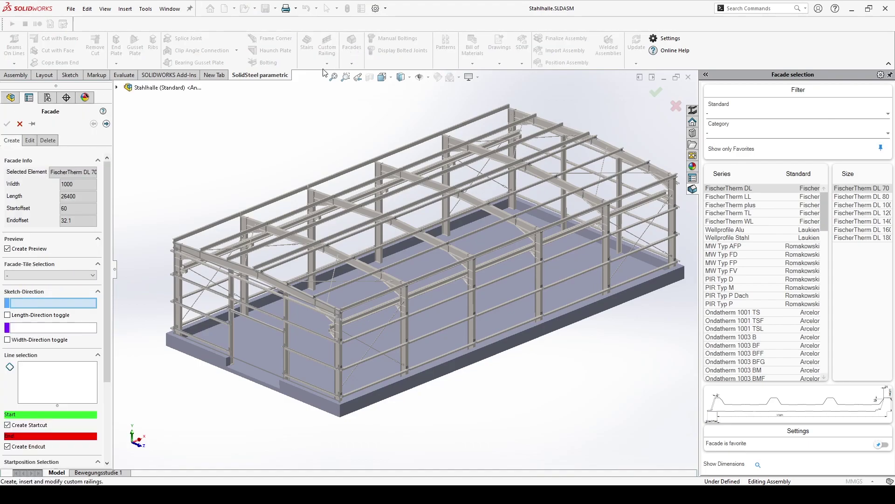
pyautogui.click(741, 201)
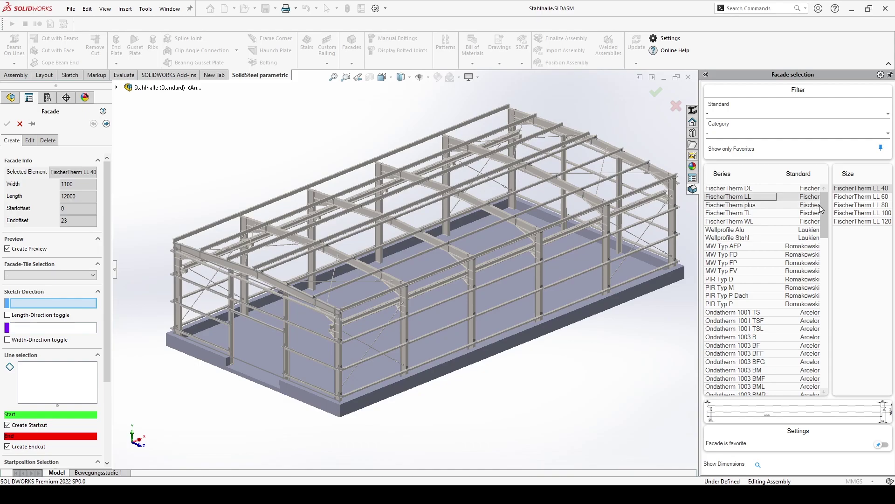
pyautogui.click(856, 216)
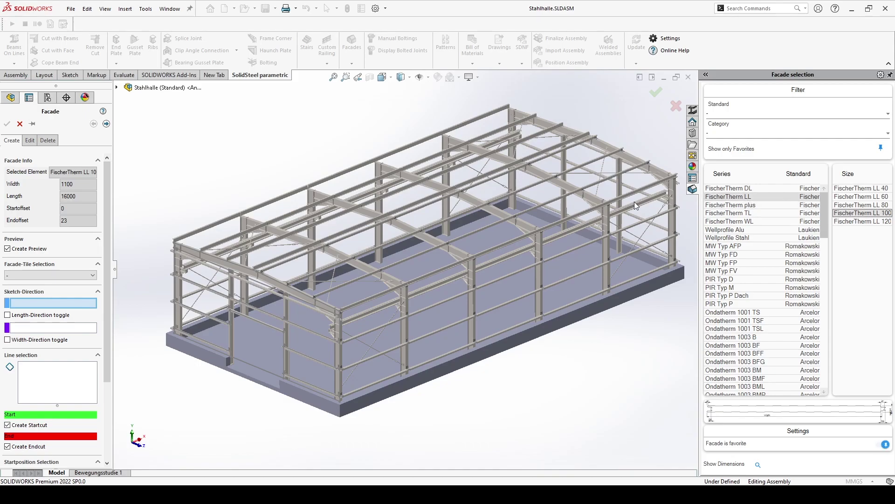
pyautogui.click(175, 265)
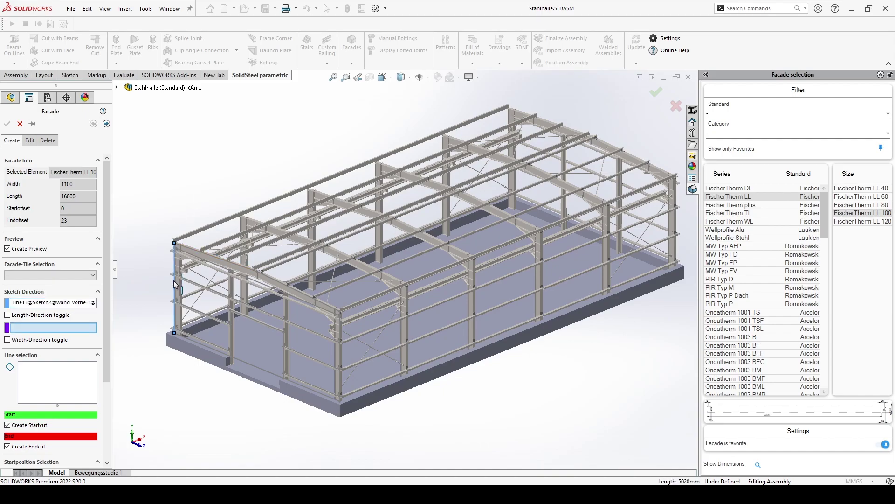
pyautogui.click(192, 342)
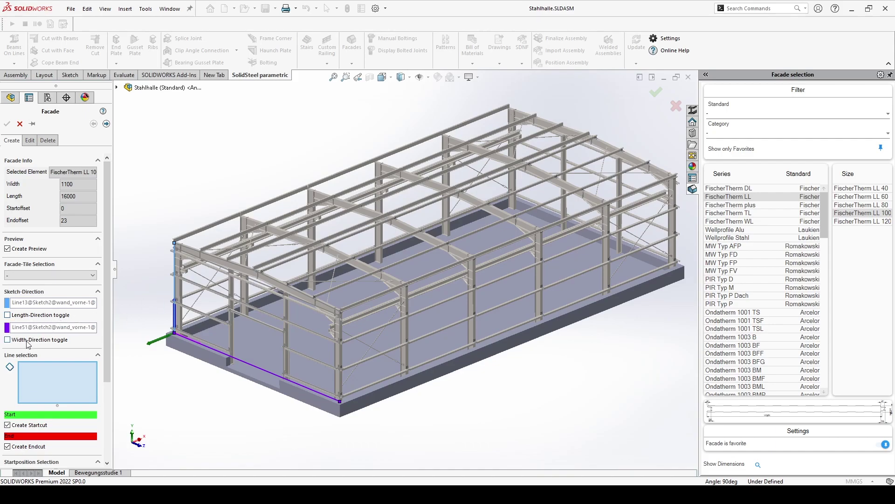
# Select the five outline sketch lines of the front gable wall as the facade contour.
pyautogui.click(195, 341)
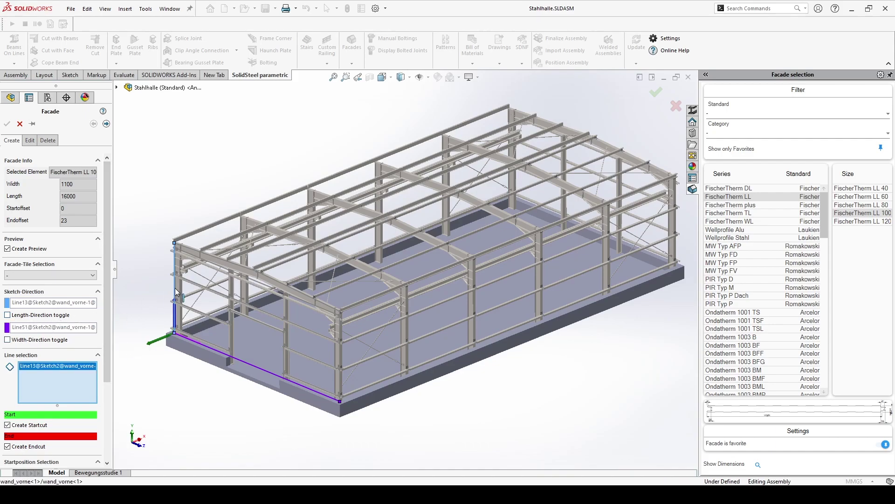
pyautogui.click(195, 341)
pyautogui.click(337, 351)
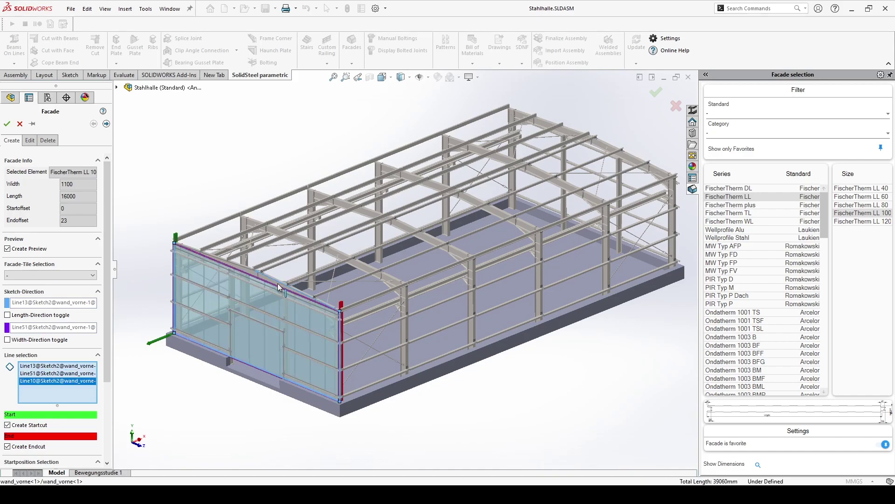
pyautogui.click(236, 268)
pyautogui.click(299, 290)
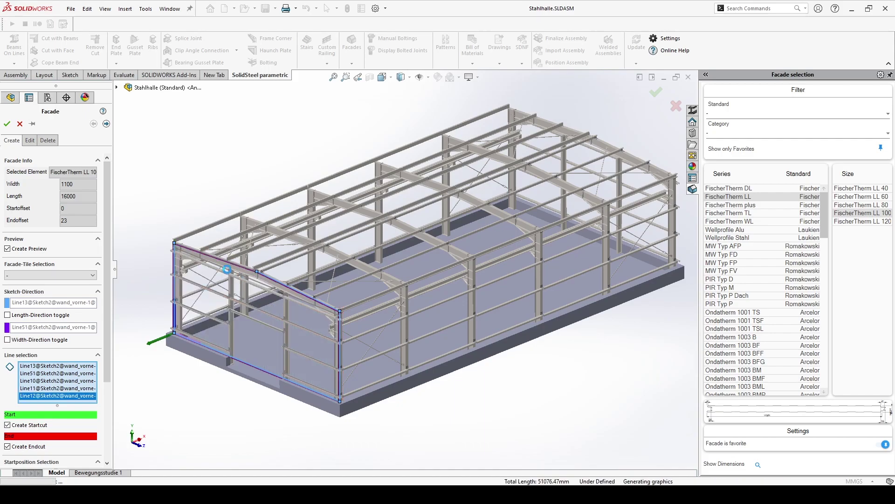
# Set the front facade's contour offsets to 240 for Width (+) and (-), 180 for Length (+) and 140 for Normal.
pyautogui.moveTo(108, 231); pyautogui.dragTo(109, 332)
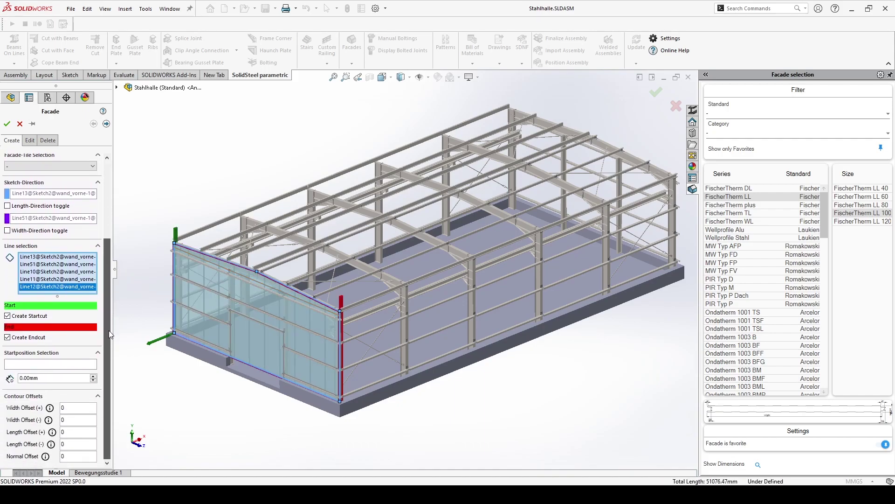
pyautogui.click(77, 408)
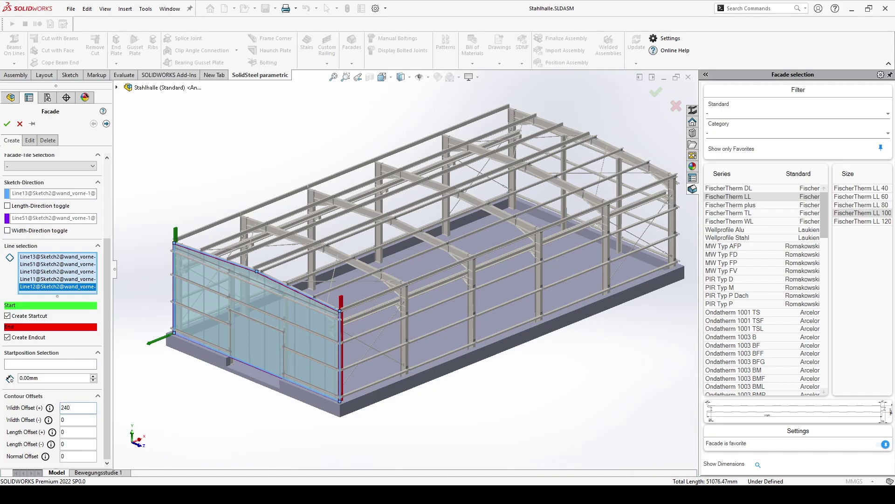
pyautogui.click(77, 420)
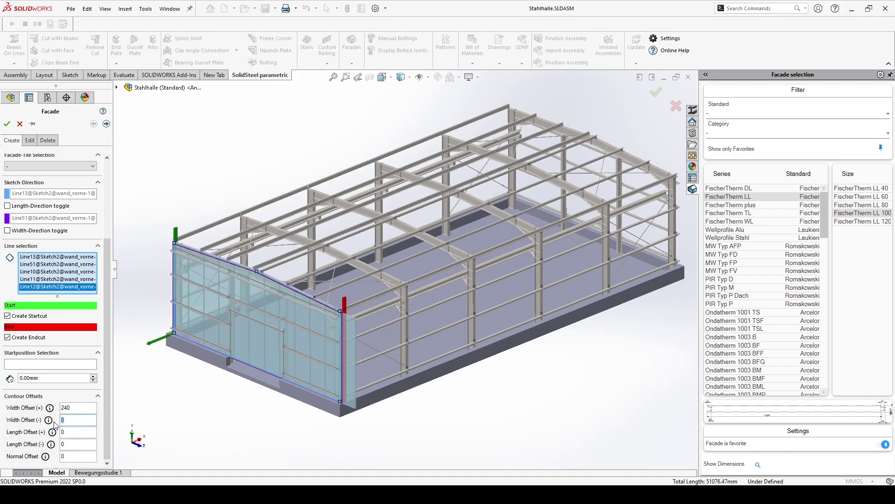
pyautogui.write('240')
pyautogui.click(63, 432)
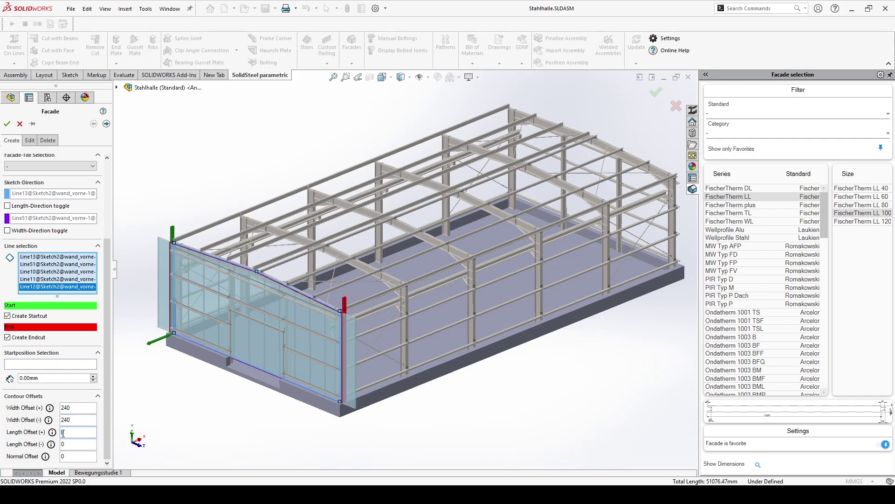
pyautogui.write('140')
pyautogui.click(77, 457)
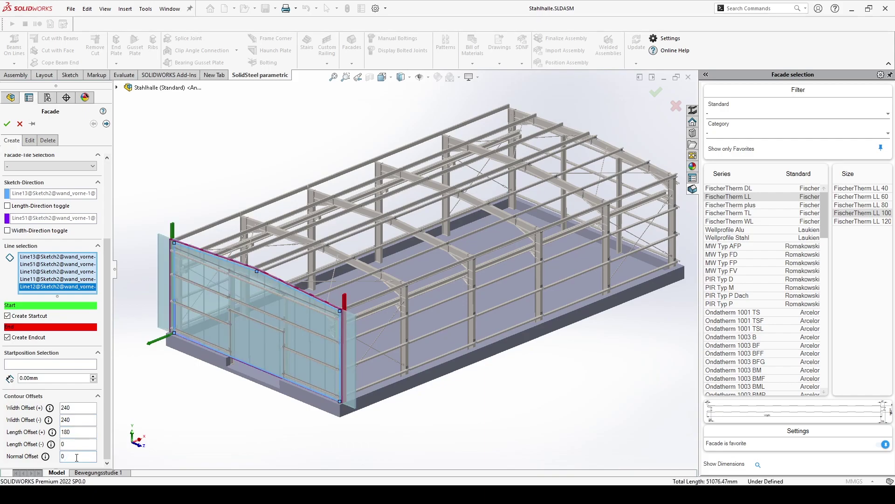
pyautogui.write('140')
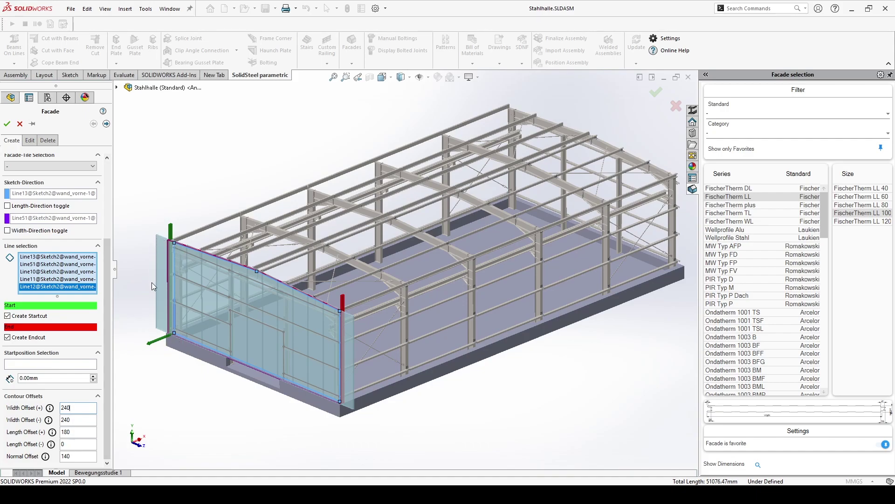
# Set the front facade's start position offset to -240 mm.
pyautogui.doubleClick(54, 377)
pyautogui.write('-240')
pyautogui.press('Return')
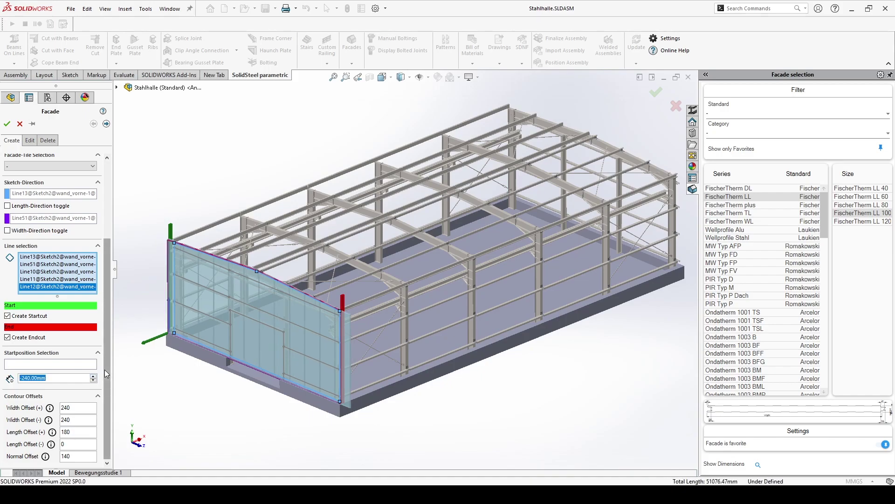
# Define the gate opening by its four sketch lines as inner geometry and create the front wall facade.
pyautogui.click(107, 123)
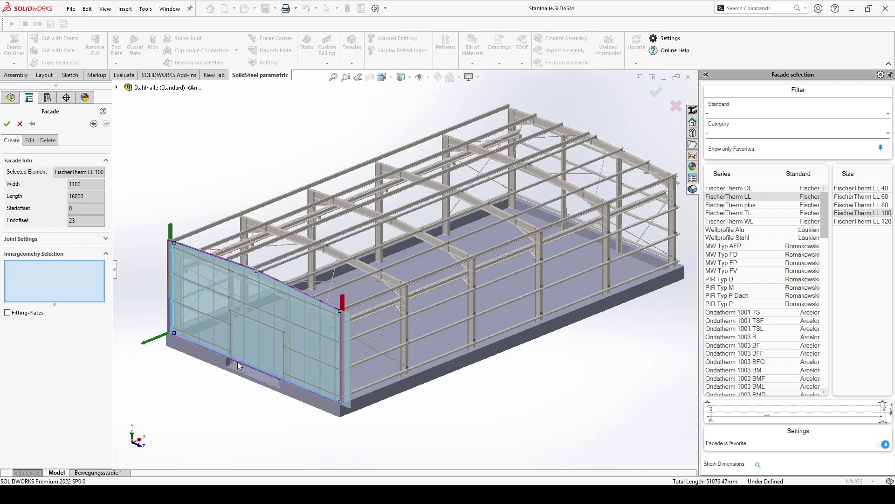
pyautogui.click(231, 334)
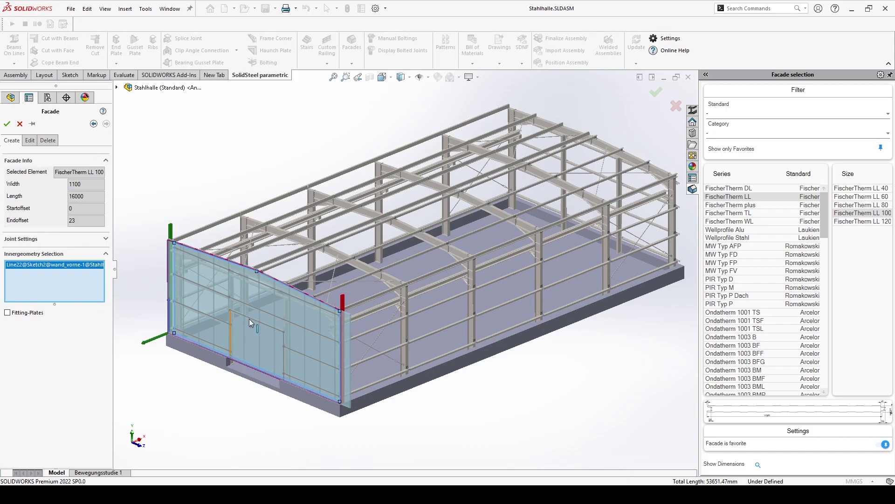
pyautogui.click(282, 353)
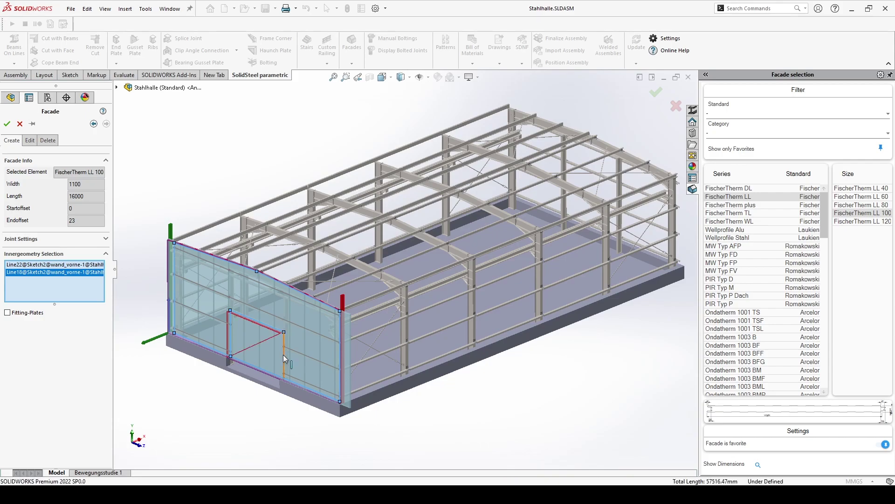
pyautogui.click(250, 366)
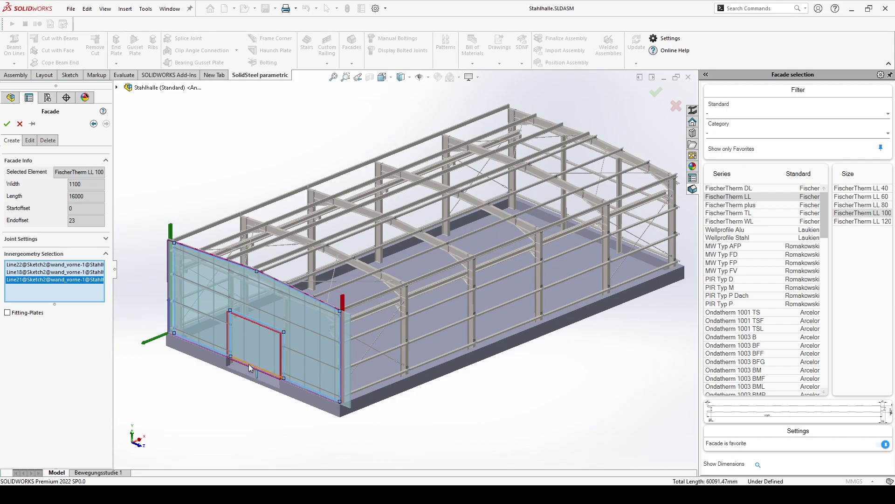
pyautogui.click(243, 367)
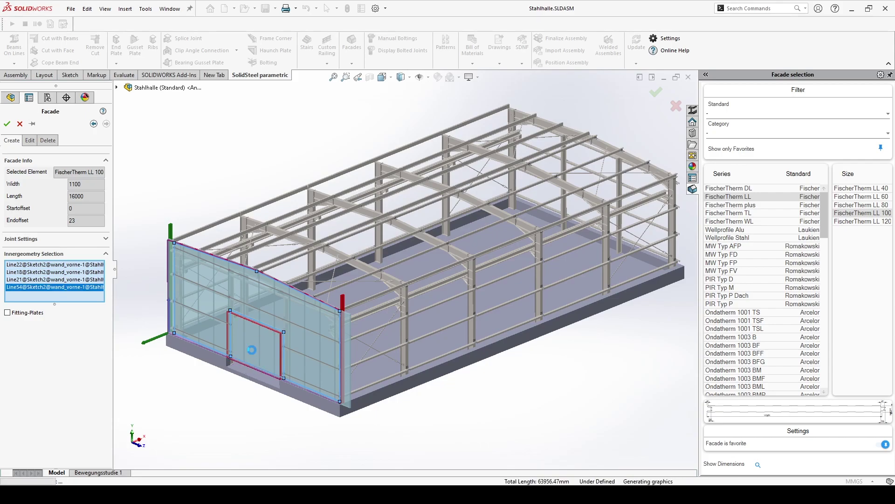
pyautogui.scroll(-3, 253, 349)
pyautogui.scroll(-1, 262, 343)
pyautogui.keyDown('ctrl'); pyautogui.moveTo(262, 342); pyautogui.dragTo(298, 330, button='middle'); pyautogui.keyUp('ctrl')
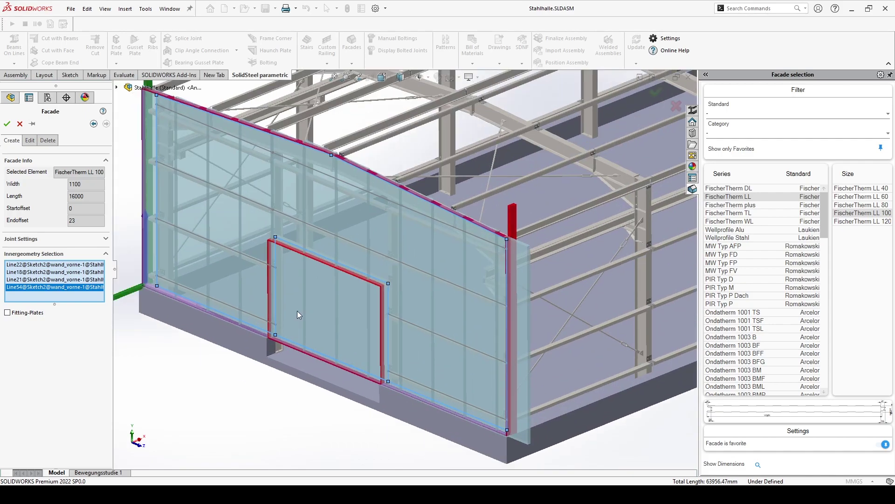
pyautogui.click(7, 123)
pyautogui.click(7, 124)
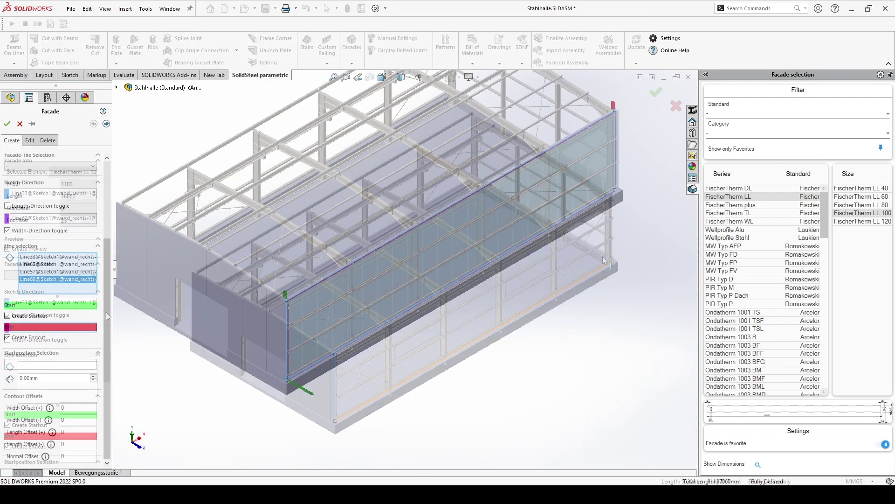
# Create the wand_rechts wall facade with both width offsets 140, Length (+) offset 180 and normal offset 140.
pyautogui.write('0')
pyautogui.doubleClick(66, 432)
pyautogui.write('140')
pyautogui.doubleClick(71, 455)
pyautogui.write('140')
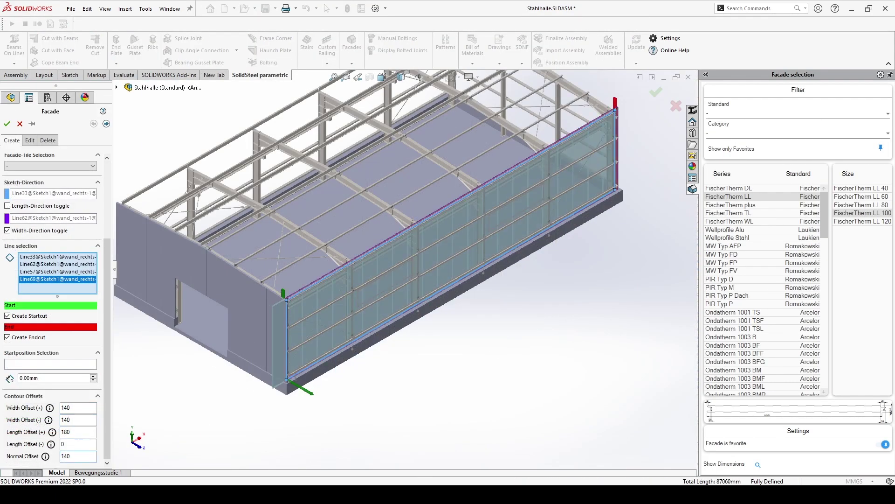
pyautogui.click(7, 124)
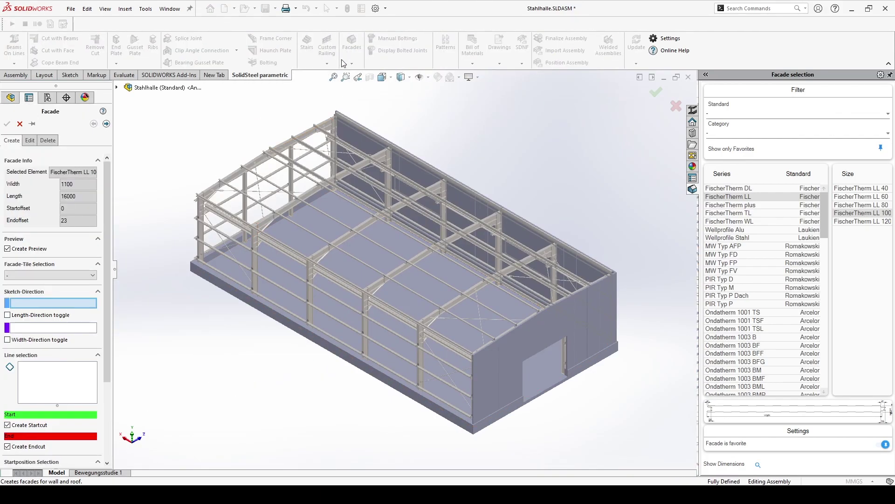
# Create the wand_links wall facade with start position -140 mm, both width offsets 140, Length (+) offset 180 and normal offset 140.
pyautogui.click(444, 339)
pyautogui.click(35, 373)
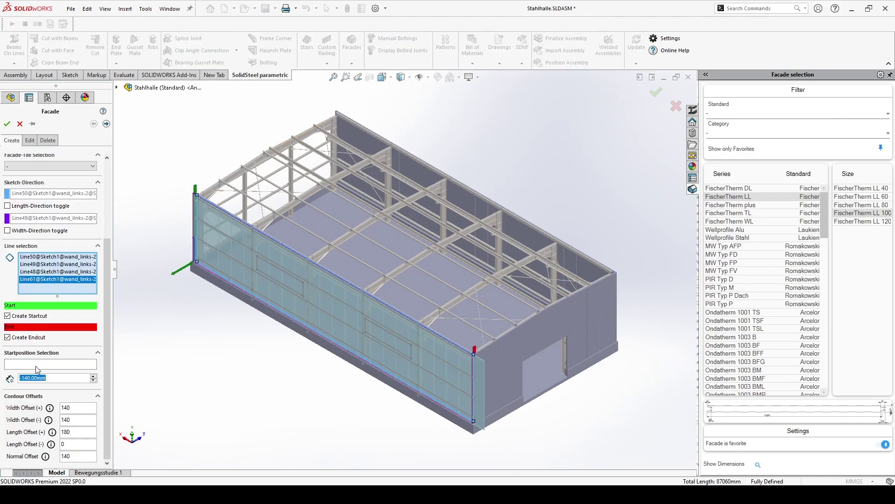
pyautogui.click(7, 124)
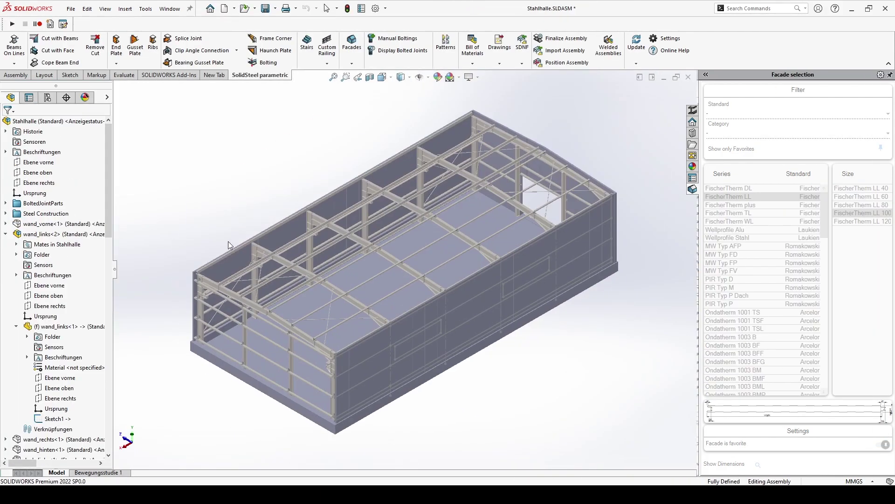
# Create the wand_hinten rear wall facade from its outline lines with both width offsets 240, Length (+) offset 180 and normal offset 140.
pyautogui.click(197, 303)
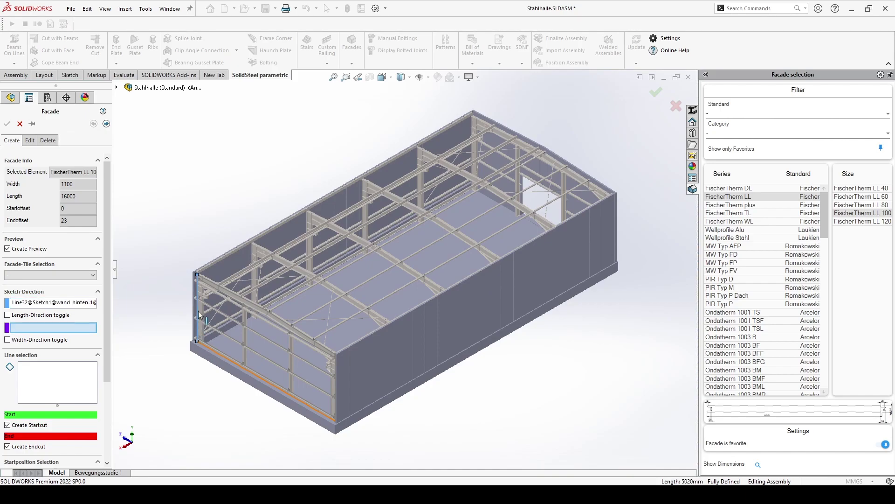
pyautogui.click(243, 368)
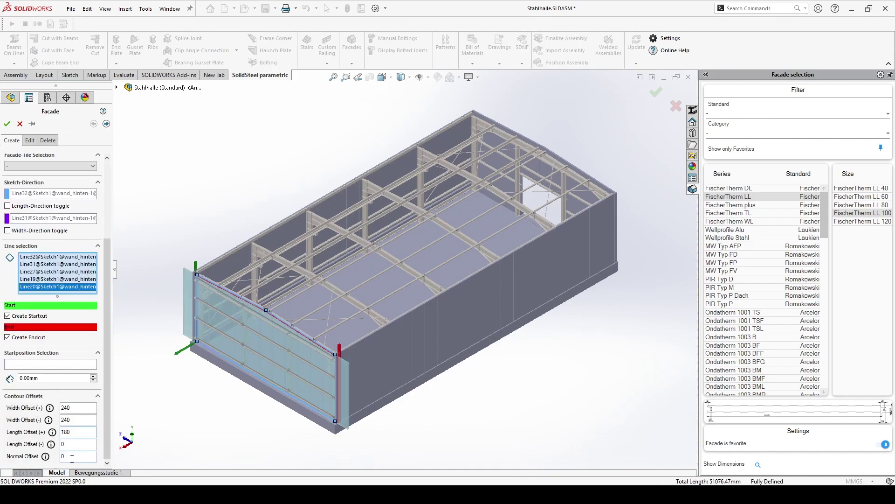
pyautogui.write('140')
pyautogui.moveTo(53, 378); pyautogui.dragTo(12, 381)
pyautogui.press('Return')
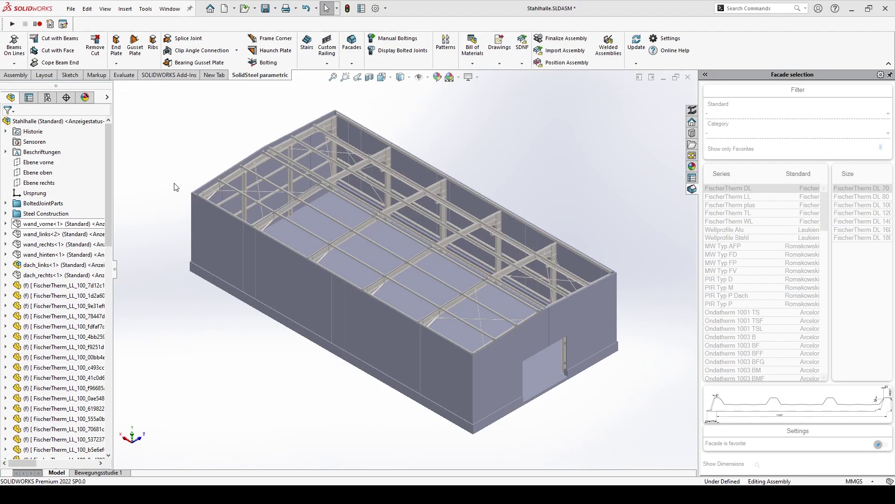
# Start another facade using the favorite facade tile FischerWelle 42/960-1 P.
pyautogui.click(352, 48)
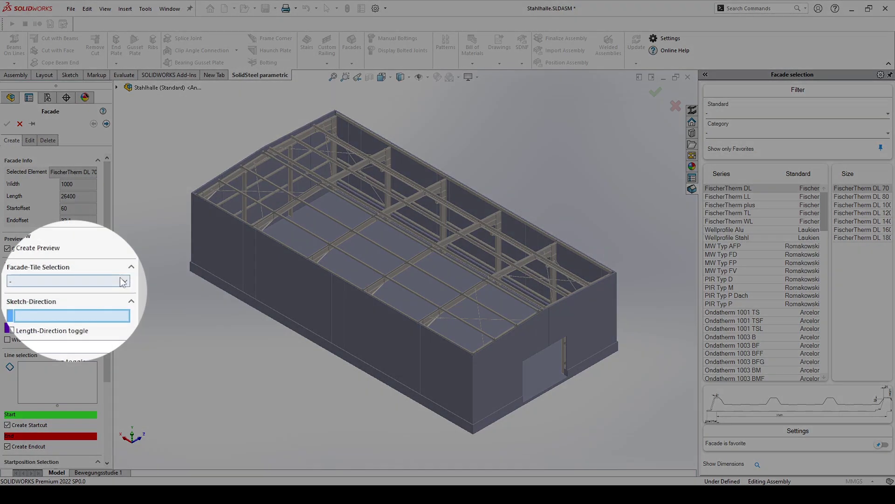
pyautogui.click(93, 275)
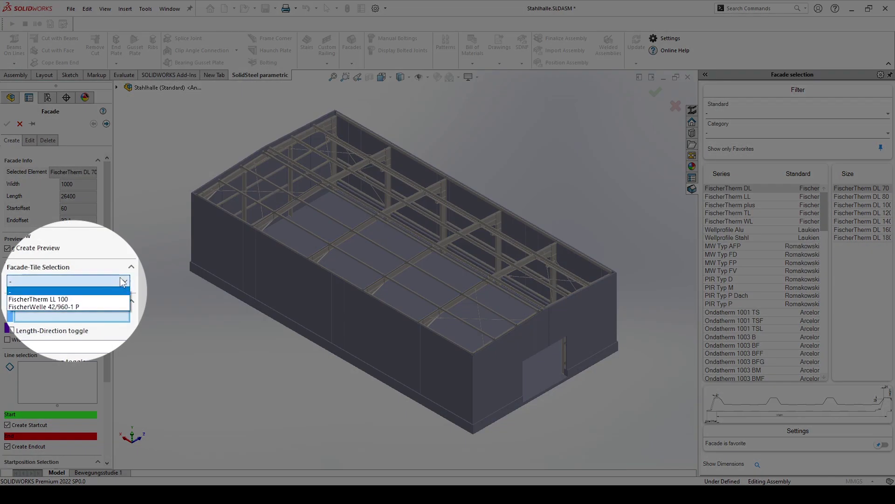
pyautogui.click(86, 306)
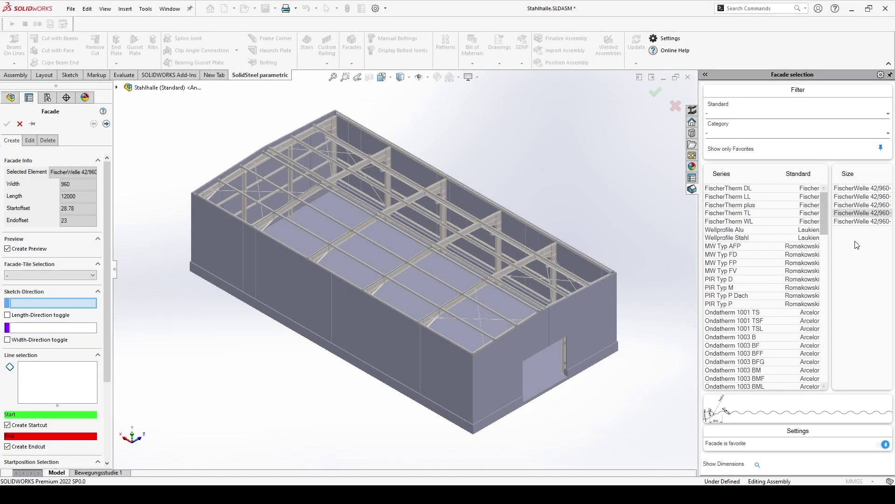
# Create the dach_links roof facade from its four outline lines, with both width offsets and the Length (-) offset at 240.
pyautogui.click(209, 187)
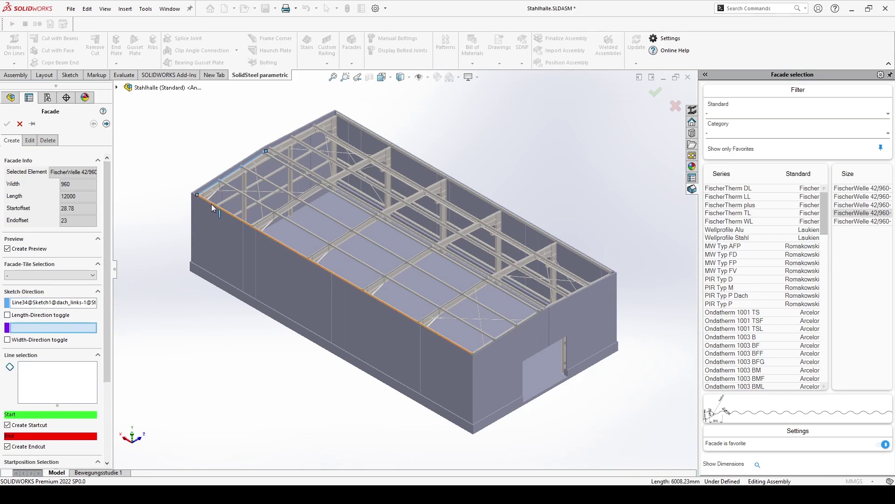
pyautogui.click(217, 206)
pyautogui.click(497, 339)
pyautogui.click(527, 304)
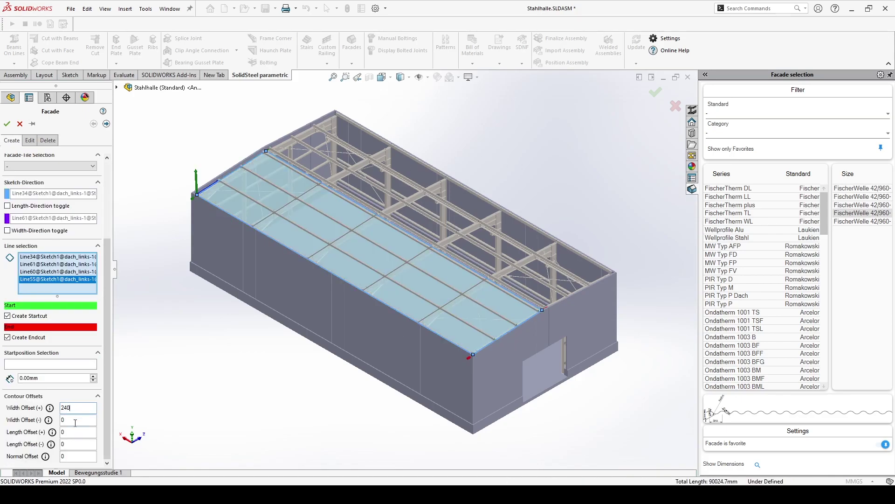
pyautogui.doubleClick(71, 420)
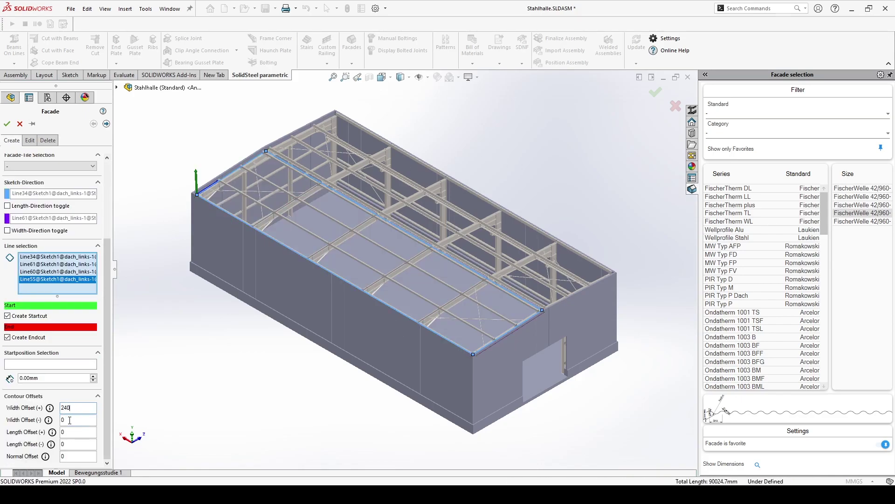
pyautogui.write('240')
pyautogui.doubleClick(75, 445)
pyautogui.write('240')
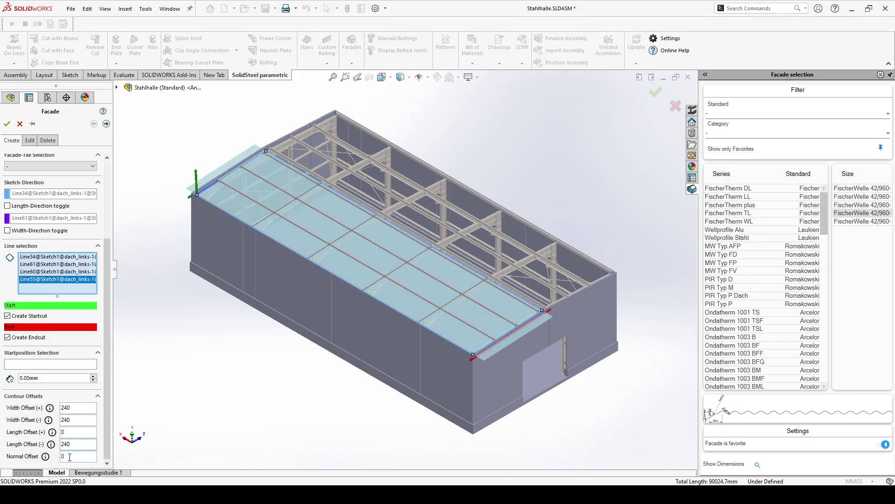
pyautogui.click(70, 457)
# Show dach_rechts and create its roof facade from the four outline lines, with the length direction toggled and Width Offset (+) 240.
pyautogui.click(86, 274)
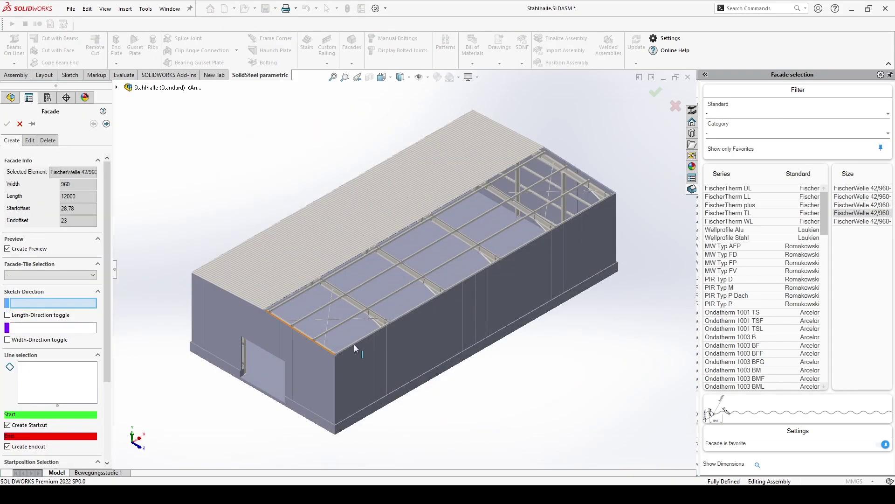
pyautogui.click(326, 348)
pyautogui.click(354, 344)
pyautogui.click(321, 347)
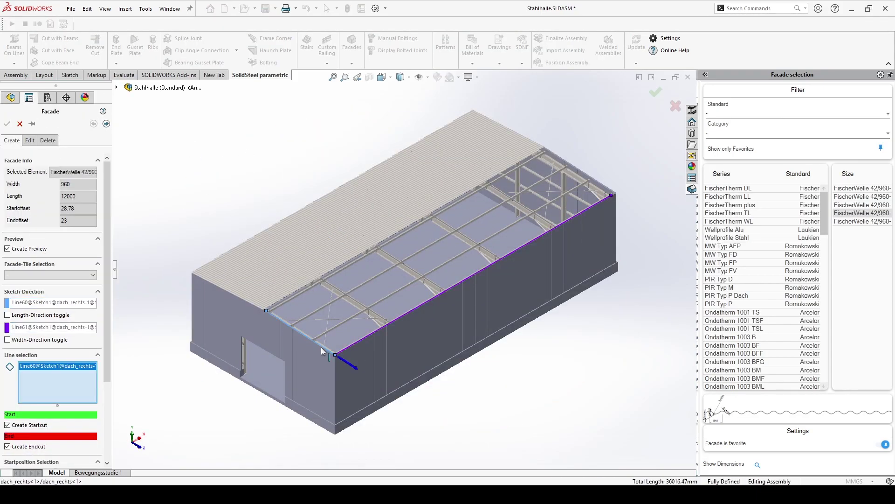
pyautogui.click(349, 346)
pyautogui.click(311, 284)
pyautogui.click(600, 188)
pyautogui.moveTo(108, 204); pyautogui.dragTo(108, 282)
pyautogui.doubleClick(71, 408)
pyautogui.write('240')
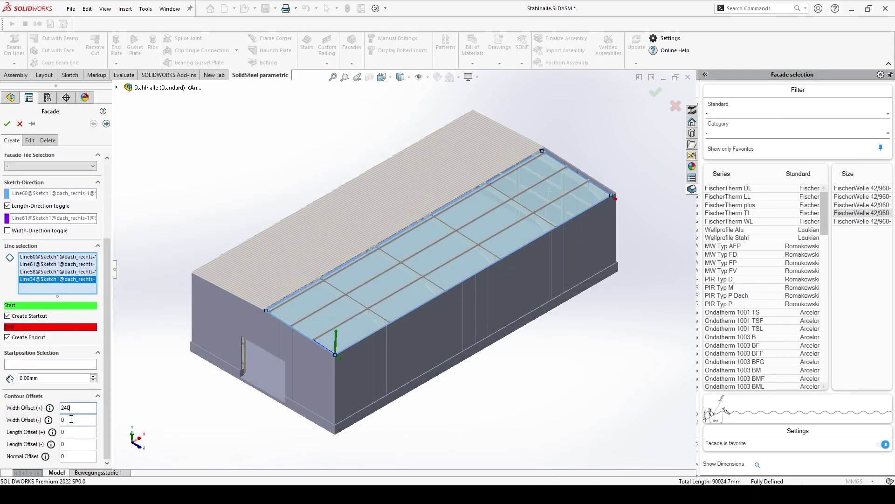
pyautogui.press('Return')
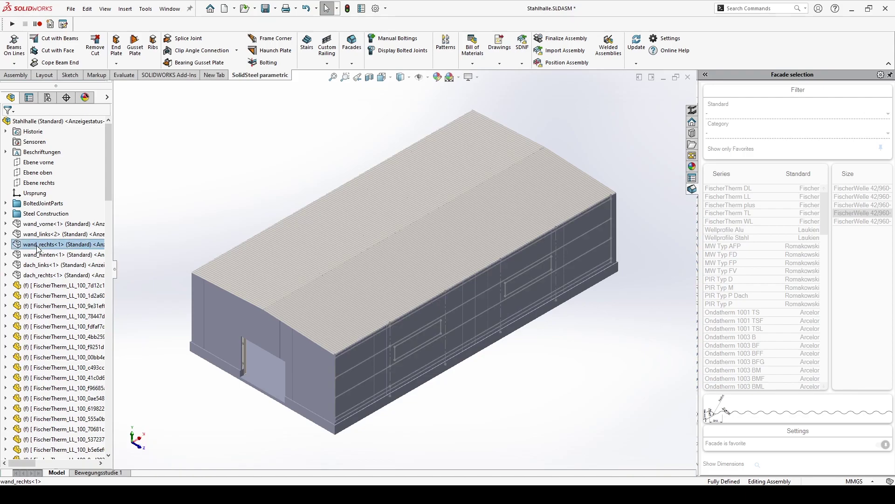
# Show wand_rechts and orient the view normal to that wall's facade panels.
pyautogui.click(38, 249)
pyautogui.click(198, 191)
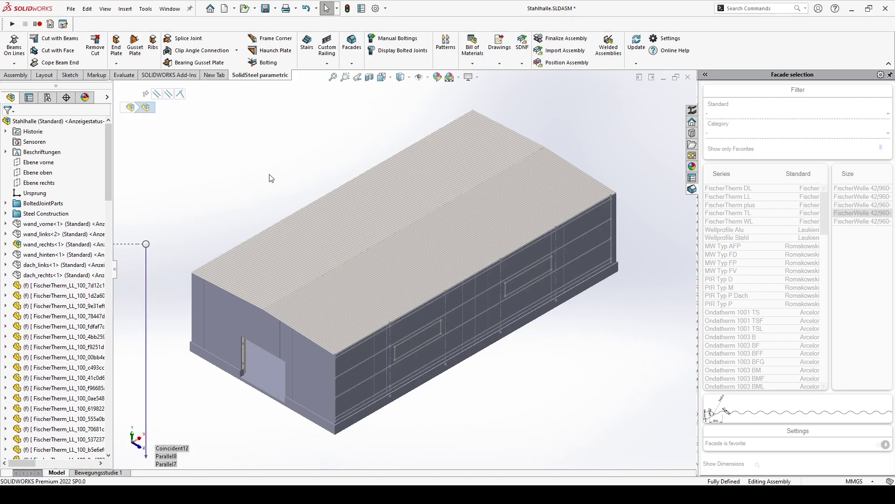
pyautogui.click(482, 306)
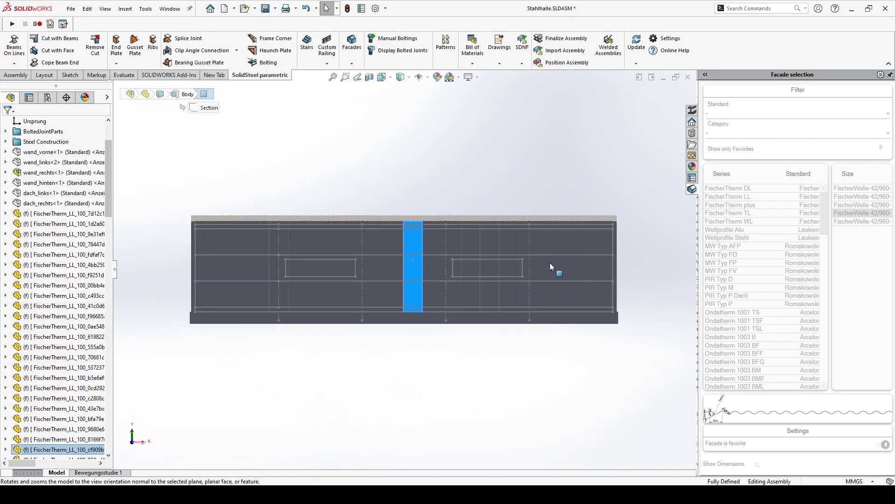
# Start a Facade-Cut and select the five FischerTherm panels covering the first window outline of wand_rechts.
pyautogui.click(352, 63)
pyautogui.click(358, 105)
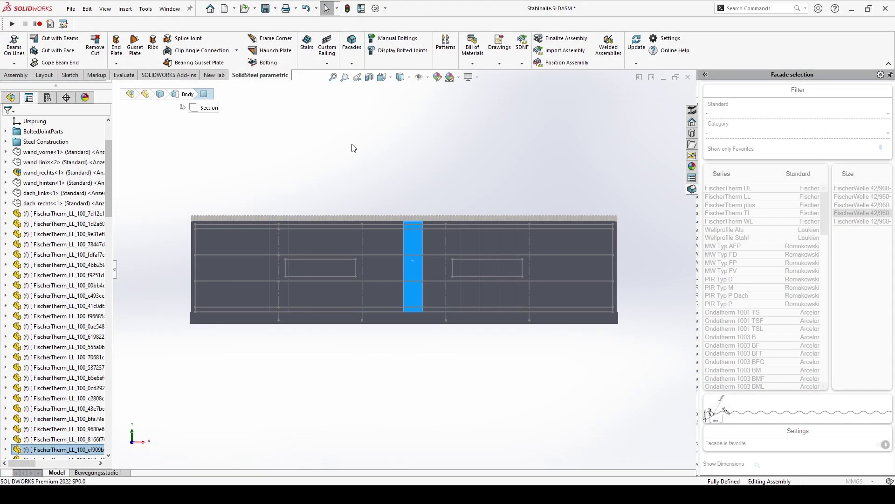
pyautogui.click(287, 239)
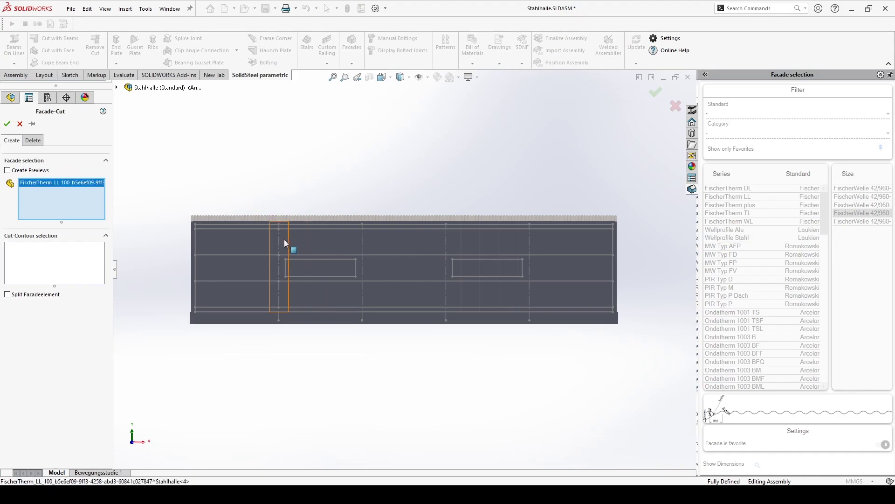
pyautogui.click(323, 241)
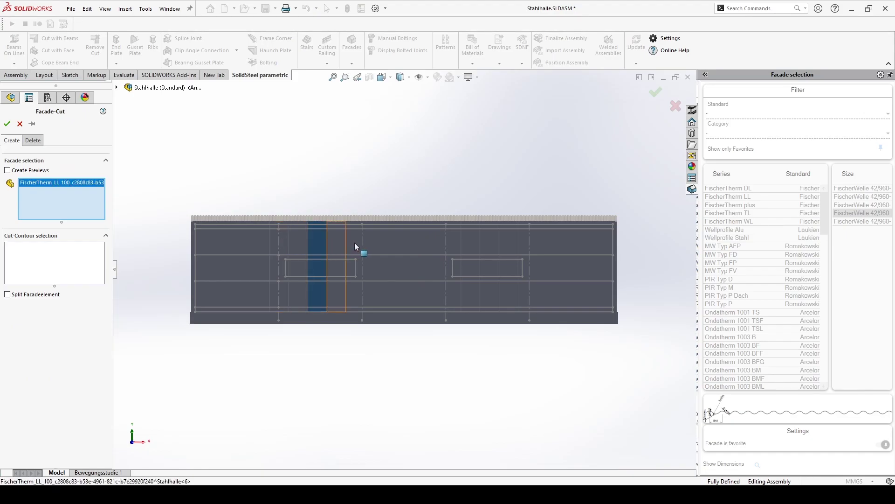
pyautogui.click(354, 242)
pyautogui.click(344, 245)
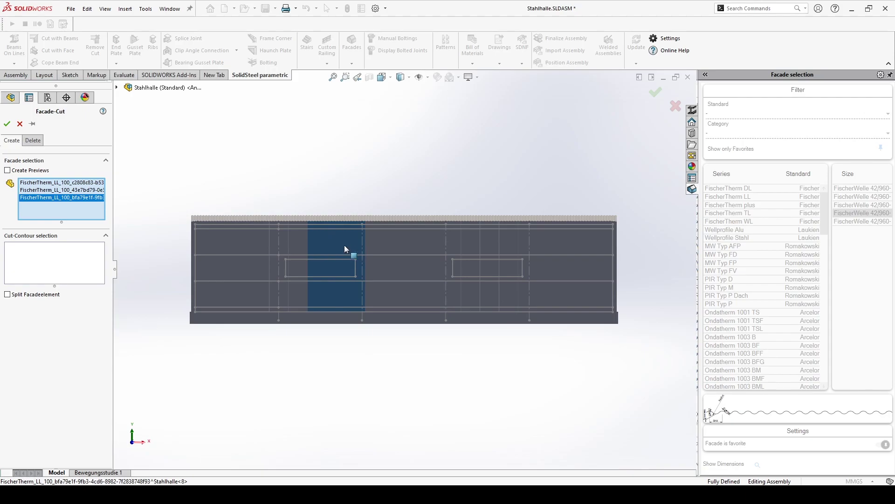
pyautogui.click(297, 245)
pyautogui.click(284, 249)
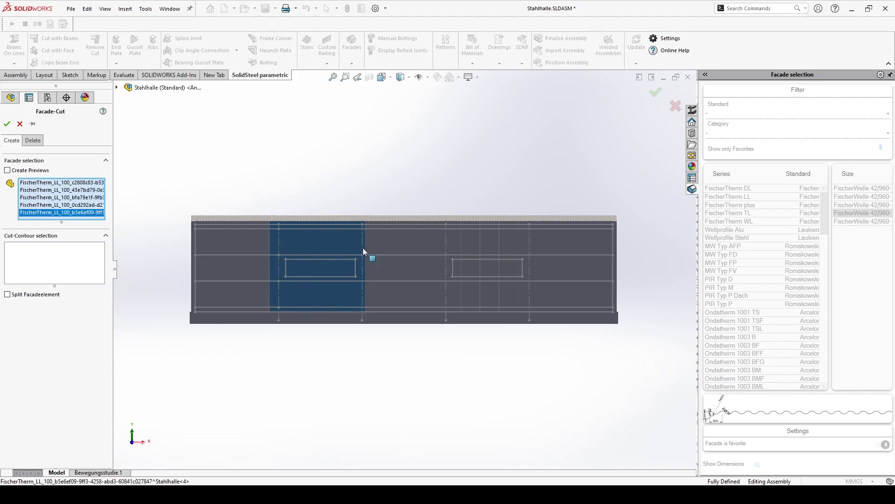
# Add the five panels covering the second window outline of wand_rechts to the Facade-Cut selection.
pyautogui.click(455, 242)
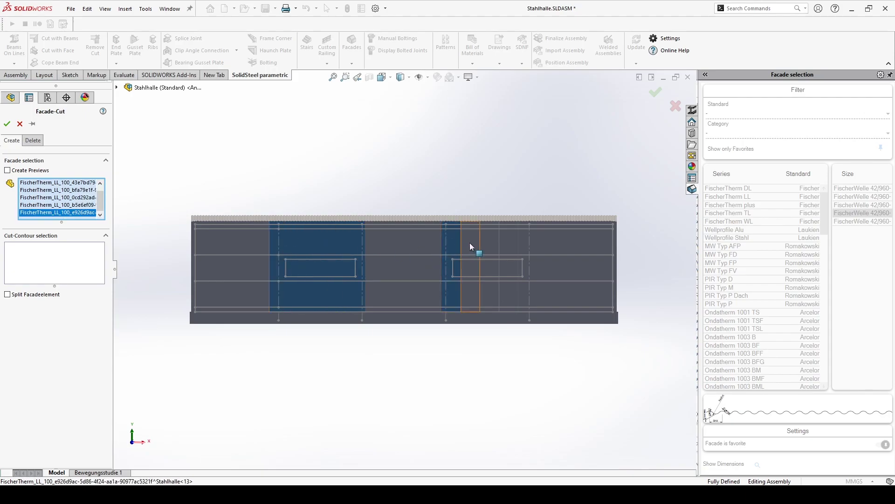
pyautogui.click(469, 242)
pyautogui.click(492, 241)
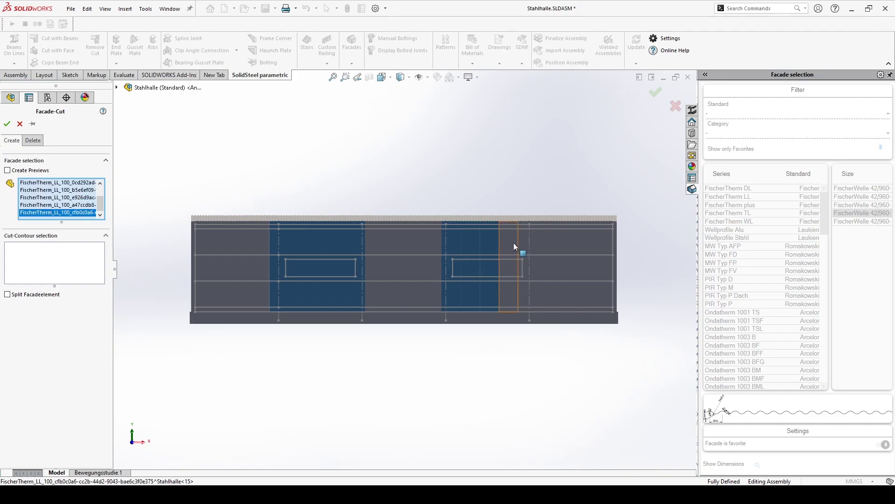
pyautogui.click(514, 243)
pyautogui.click(536, 242)
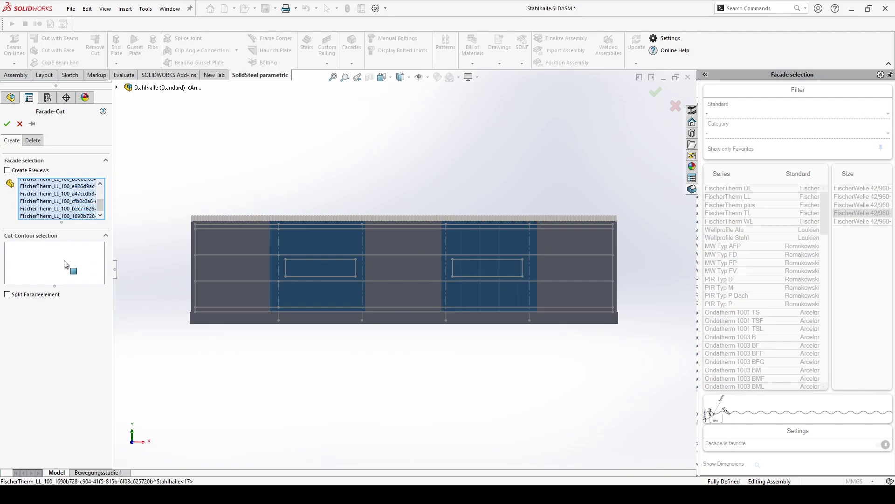
# Use the lines of both wand_rechts window rectangles as cut contours and create the facade cut.
pyautogui.click(286, 270)
pyautogui.click(355, 265)
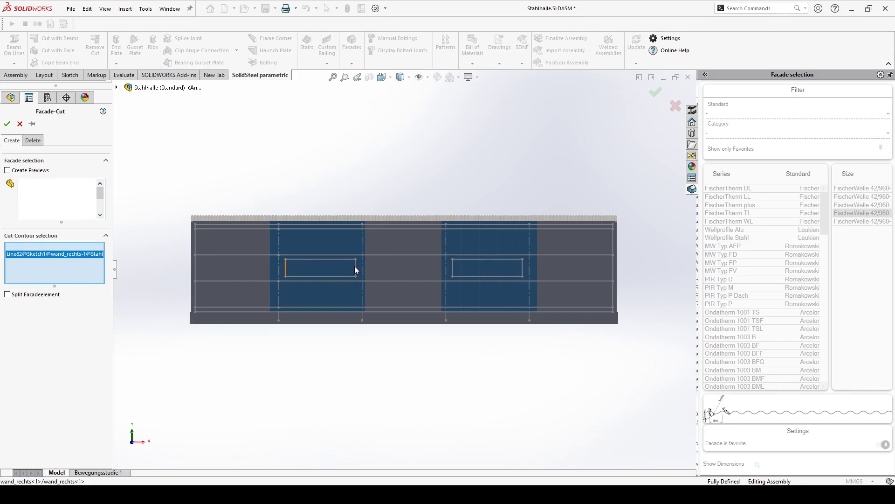
pyautogui.click(324, 276)
pyautogui.click(323, 276)
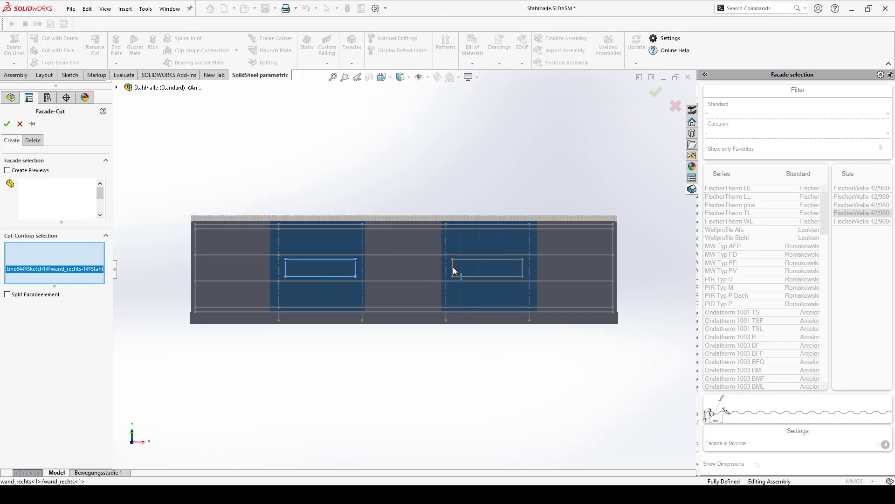
pyautogui.click(452, 267)
pyautogui.click(478, 258)
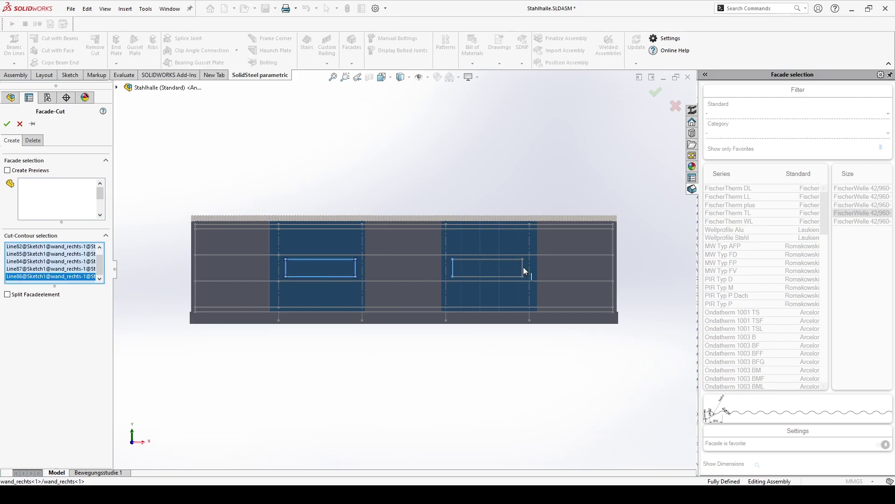
pyautogui.click(494, 276)
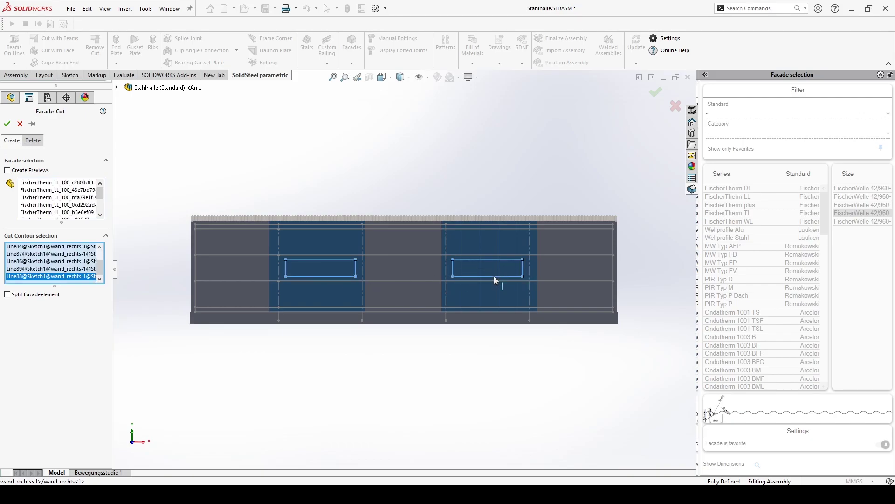
pyautogui.click(7, 124)
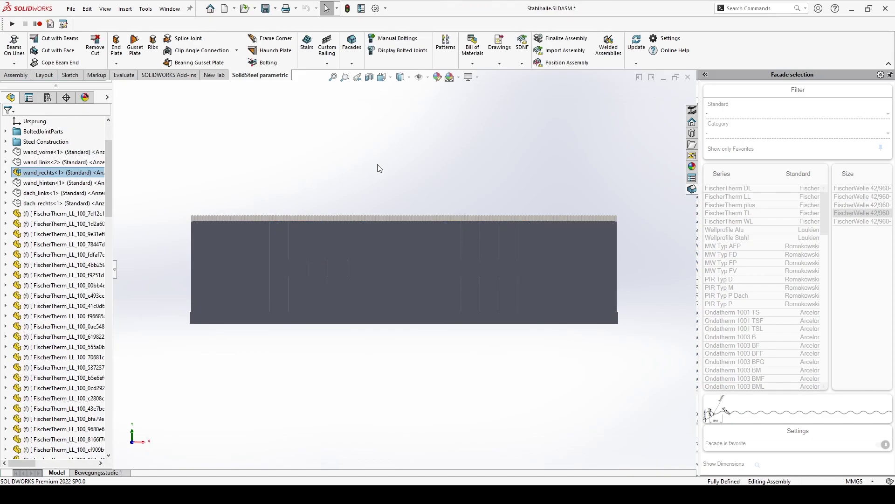
# Show wand_links and orient the view normal to that wall's facade panels.
pyautogui.moveTo(379, 168); pyautogui.dragTo(461, 219, button='middle')
pyautogui.moveTo(260, 247); pyautogui.dragTo(349, 251, button='middle')
pyautogui.click(55, 232)
pyautogui.click(314, 303)
pyautogui.hotkey('ctrl', '8')
# Create a Facade-Cut through the panels covering both wand_links windows, using the two window rectangles as cut contours.
pyautogui.click(351, 64)
pyautogui.click(363, 96)
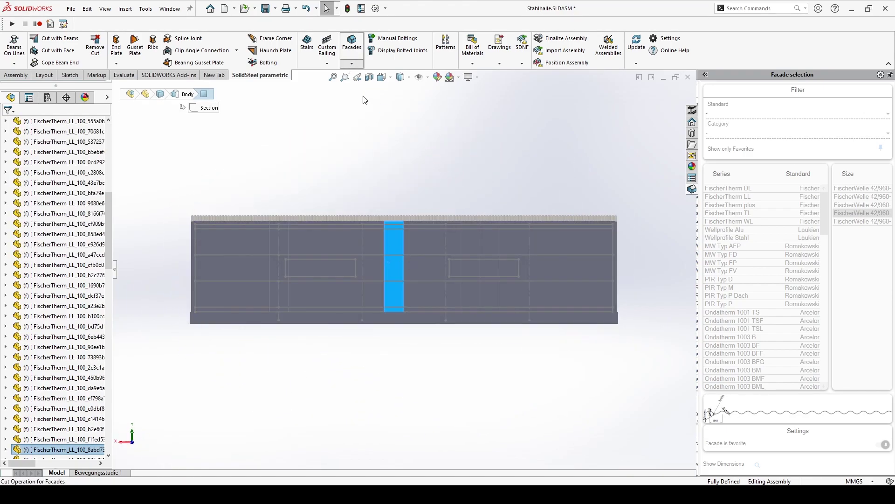
pyautogui.click(279, 252)
pyautogui.click(298, 250)
pyautogui.click(317, 248)
pyautogui.click(337, 248)
pyautogui.click(355, 248)
pyautogui.click(451, 249)
pyautogui.click(470, 248)
pyautogui.click(489, 248)
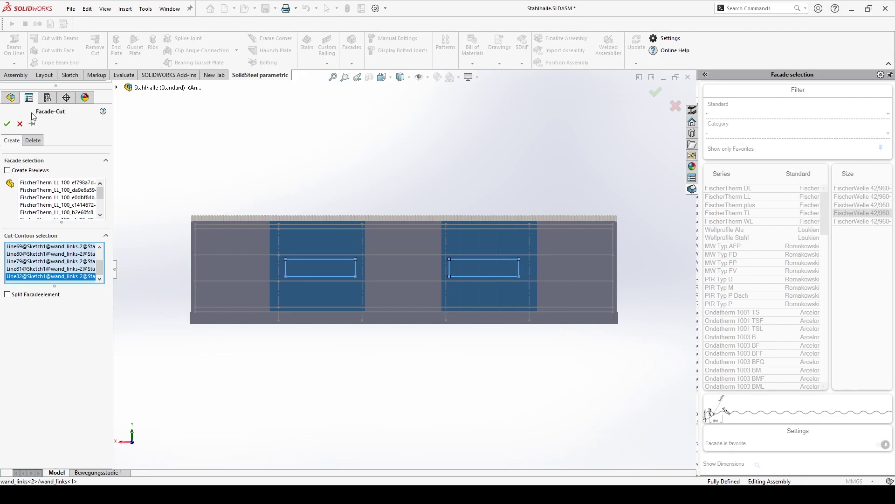
pyautogui.click(7, 124)
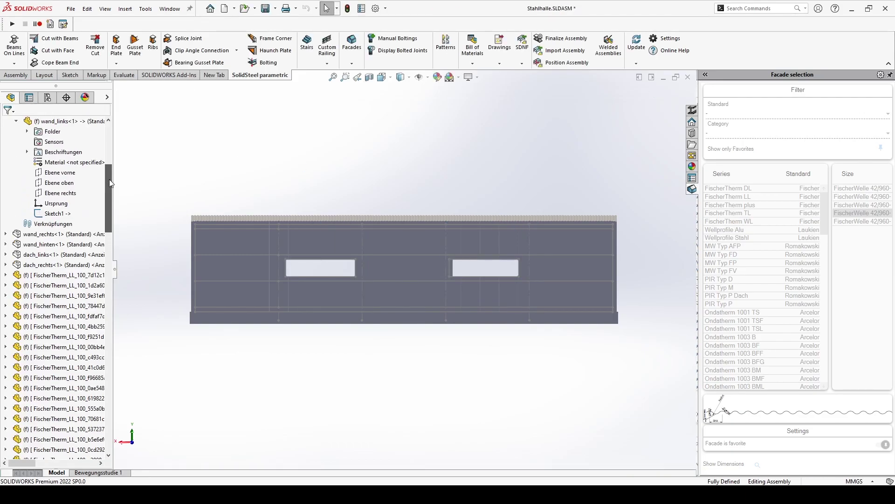
# Hide wand_links and return the hall to the isometric view.
pyautogui.moveTo(109, 180); pyautogui.dragTo(109, 149)
pyautogui.click(46, 182)
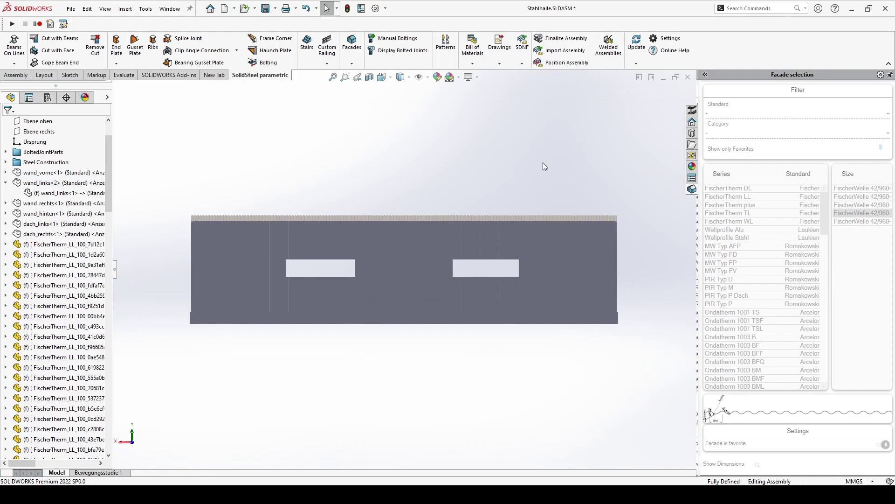
pyautogui.moveTo(536, 160); pyautogui.dragTo(444, 183, button='middle')
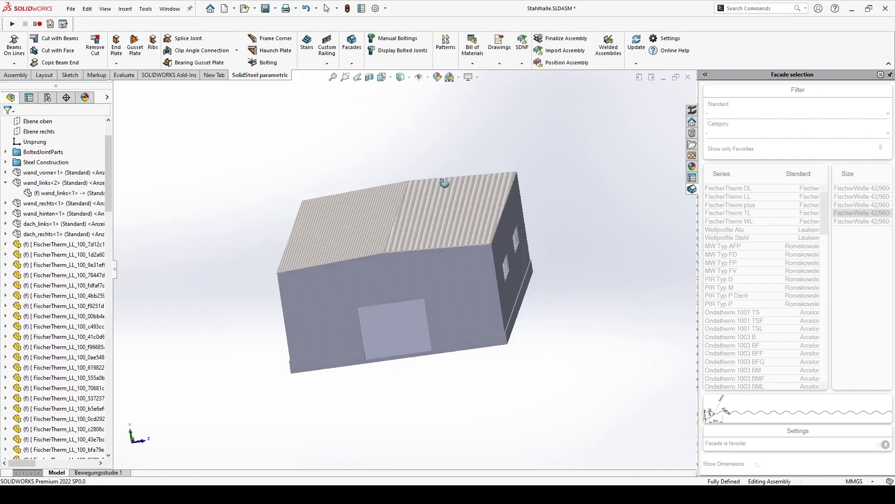
pyautogui.hotkey('ctrl', '7')
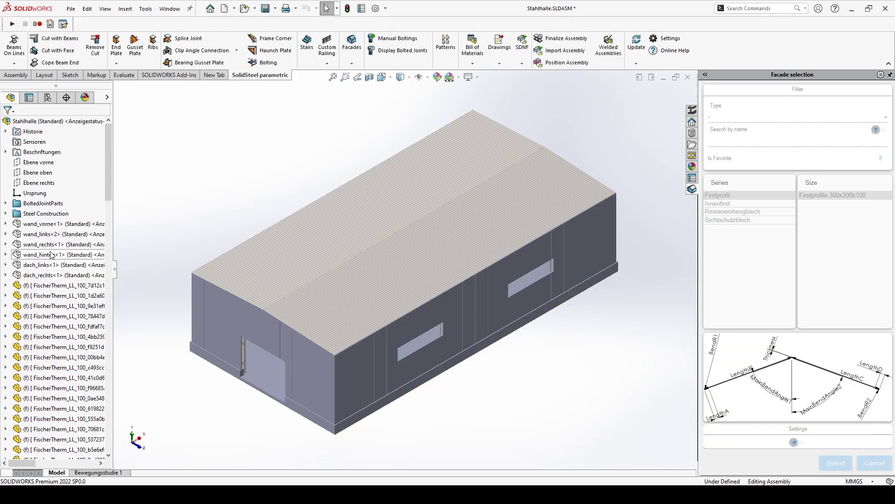
# Show the wand_rechts and wand_vorne components.
pyautogui.click(52, 245)
pyautogui.hotkey('shift', 'Tab')
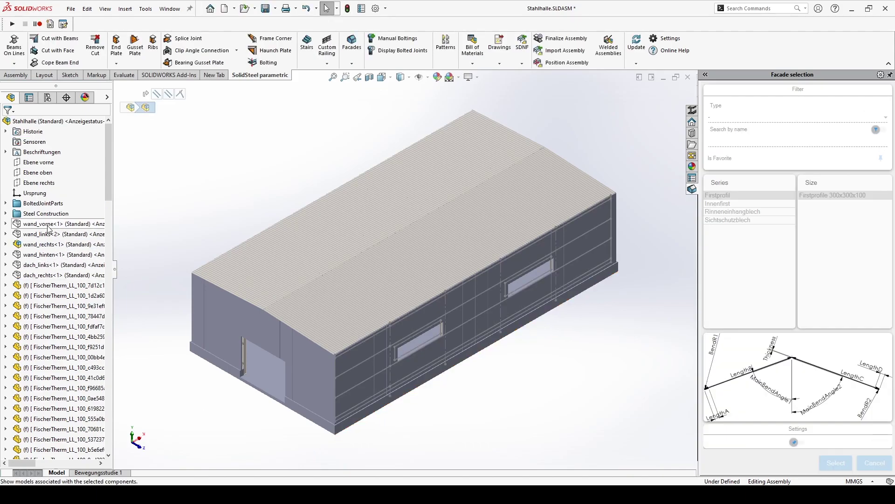
pyautogui.click(47, 225)
pyautogui.hotkey('shift', 'Tab')
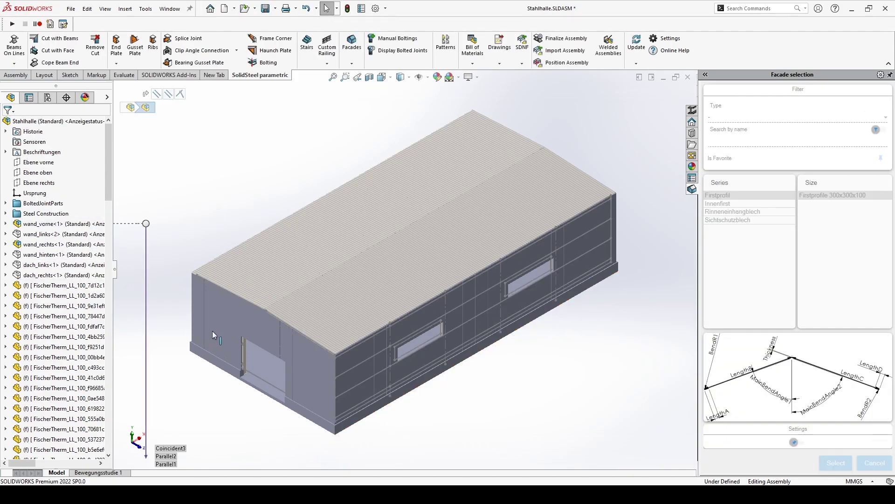
# Start a Firstprofile 300x300x100 edge sheet at the front-left corner, placed on both corner panel faces between the lower and upper sketch points.
pyautogui.moveTo(211, 331); pyautogui.dragTo(502, 390, button='middle')
pyautogui.scroll(-5, 494, 396)
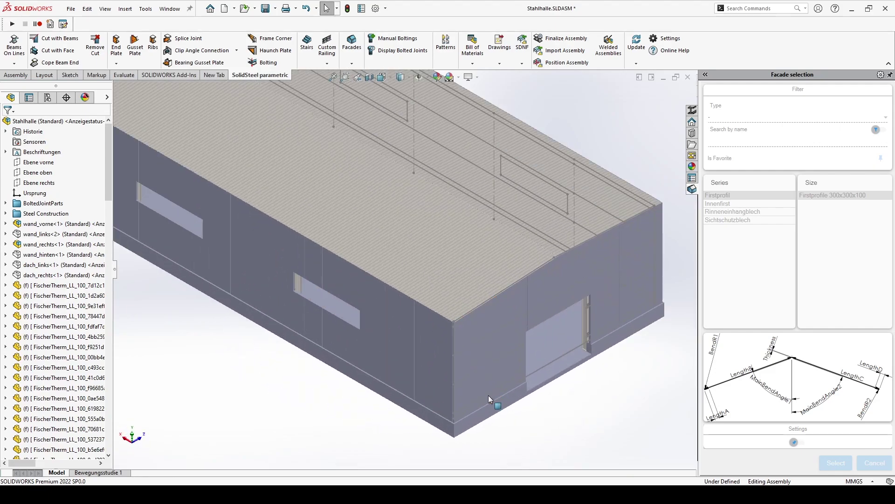
pyautogui.scroll(-3, 480, 391)
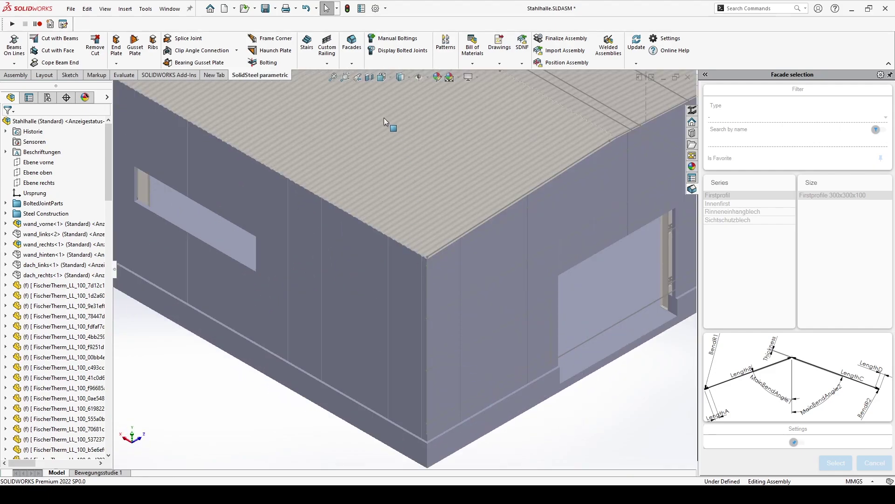
pyautogui.click(352, 63)
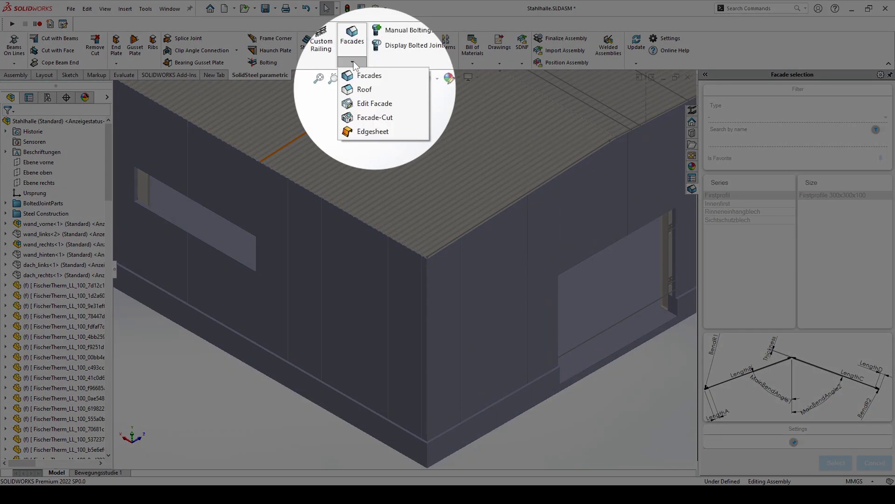
pyautogui.click(362, 120)
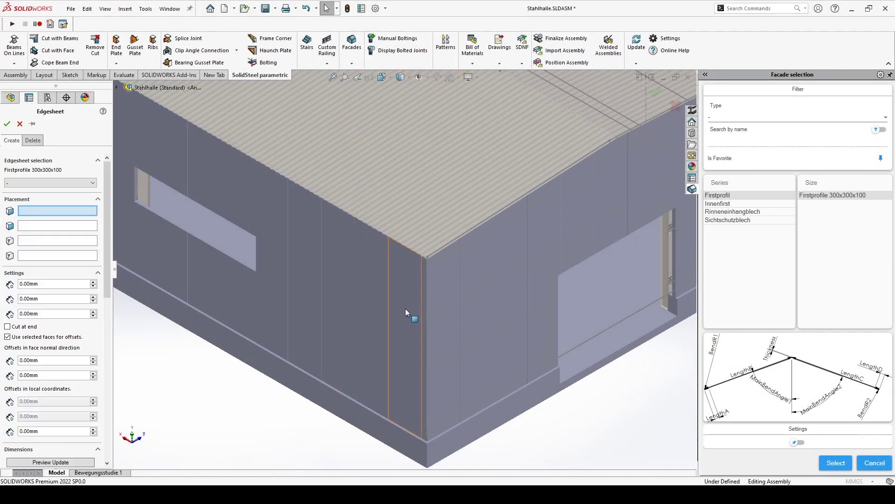
pyautogui.click(404, 310)
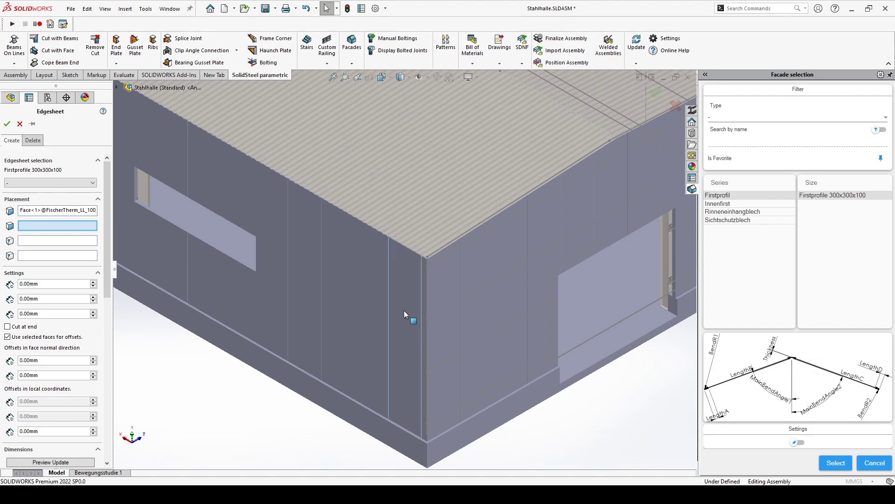
pyautogui.click(451, 295)
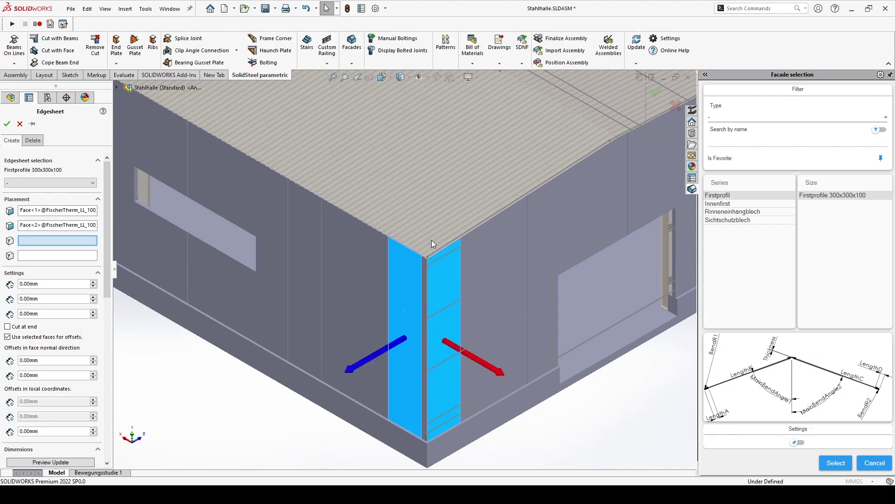
pyautogui.click(427, 433)
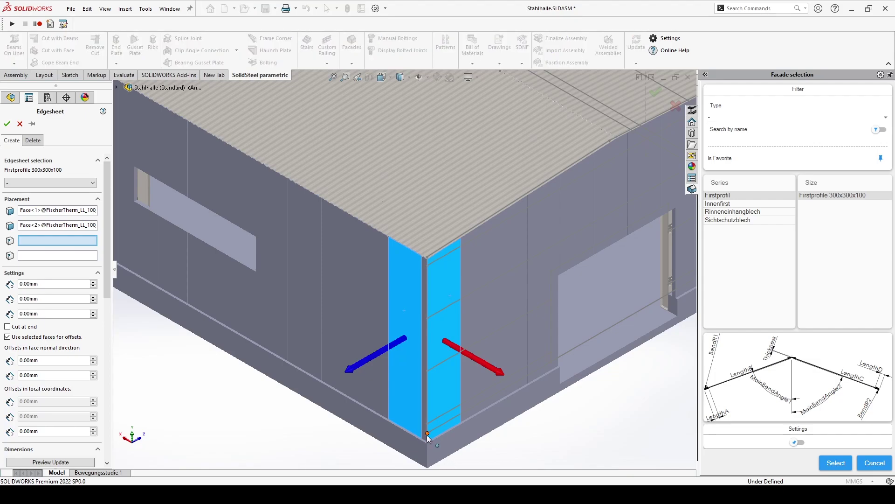
pyautogui.click(427, 257)
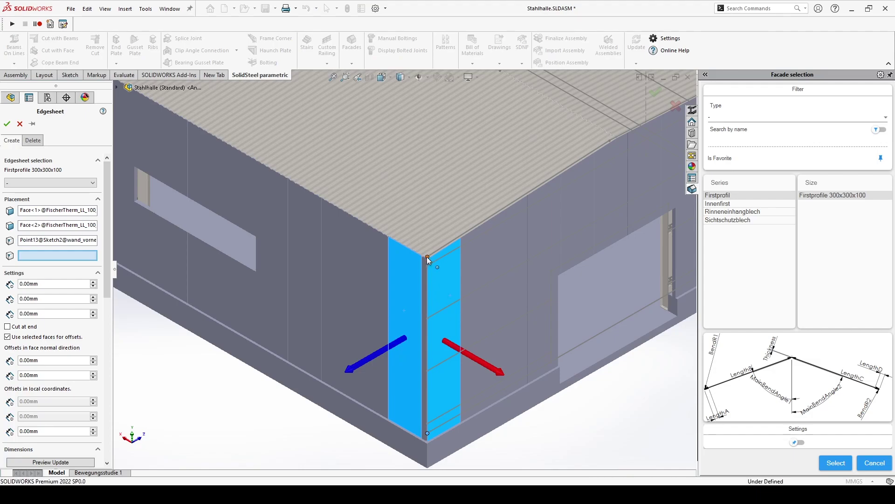
pyautogui.click(393, 257)
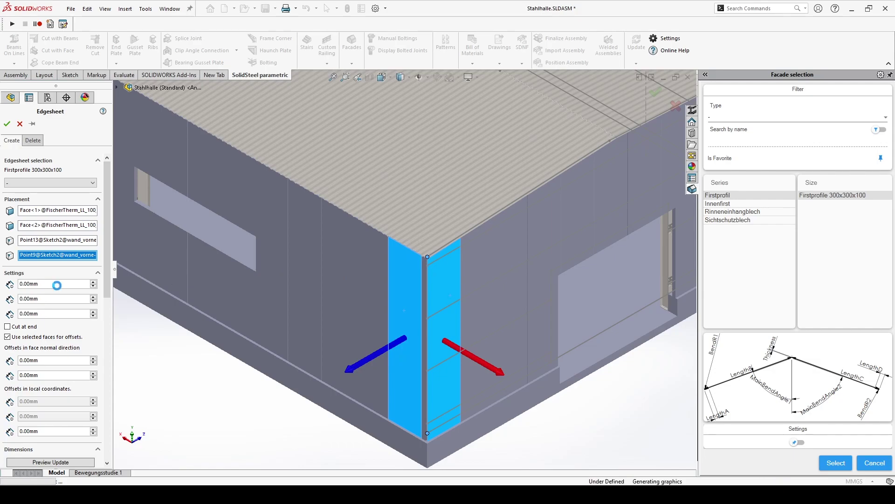
# Set the end offset to -160 mm and the third offset to 20 mm, enable Cut at end, preview the corner edge sheet and create it.
pyautogui.moveTo(39, 299); pyautogui.dragTo(22, 297)
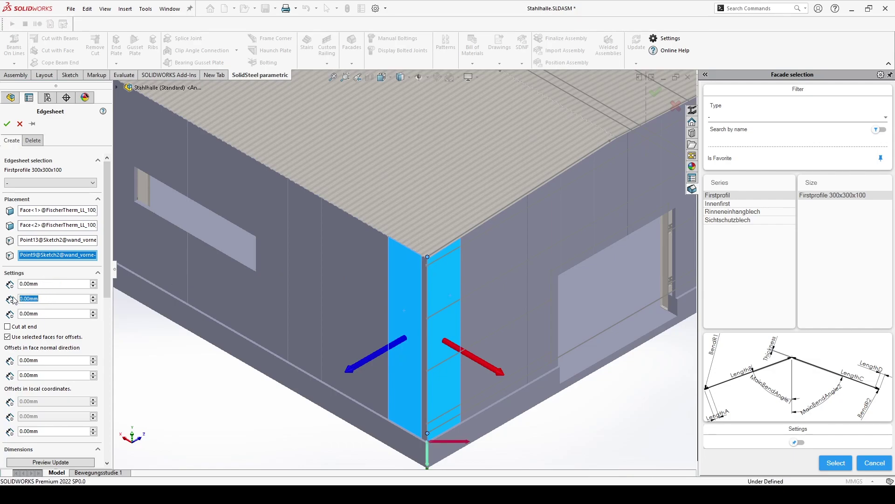
pyautogui.write('-160')
pyautogui.click(54, 313)
pyautogui.moveTo(48, 314); pyautogui.dragTo(1, 310)
pyautogui.write('20')
pyautogui.click(58, 461)
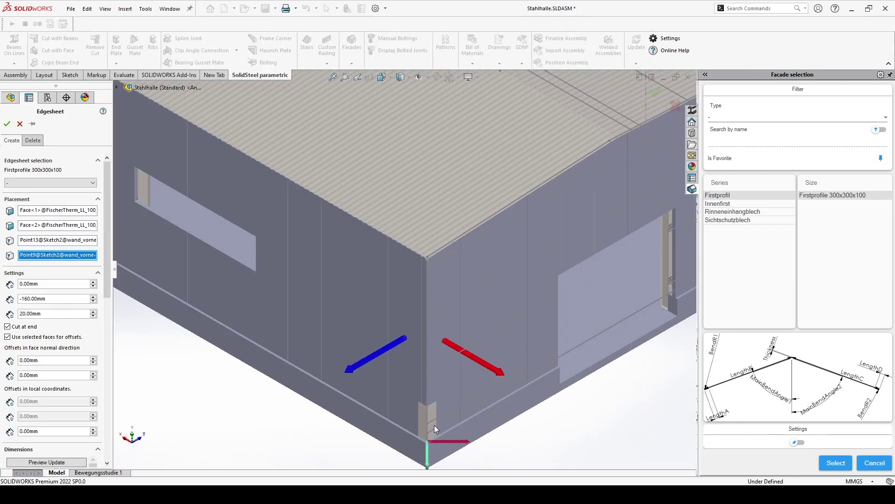
pyautogui.scroll(-2, 434, 424)
pyautogui.scroll(-2, 435, 425)
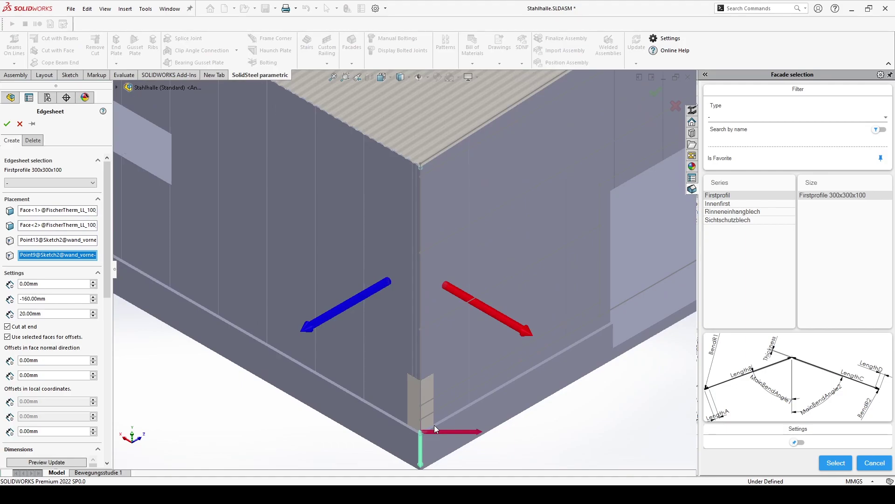
pyautogui.moveTo(107, 263); pyautogui.dragTo(107, 359)
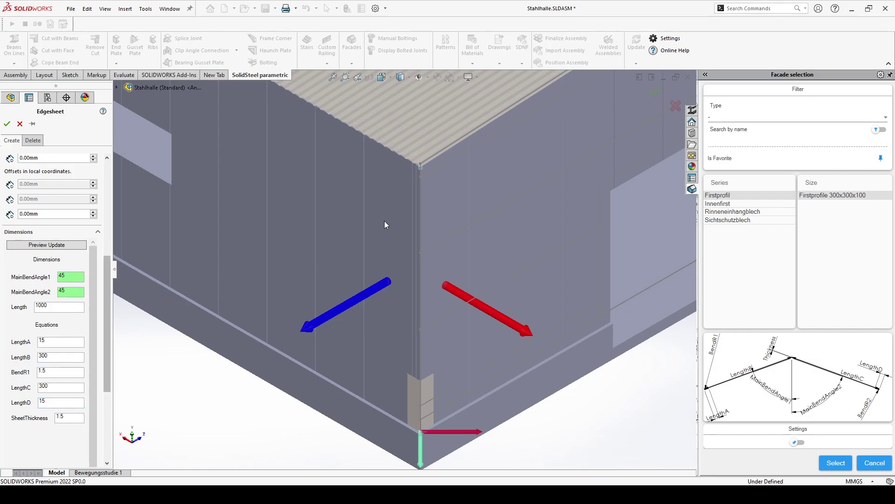
pyautogui.moveTo(107, 288); pyautogui.dragTo(113, 173)
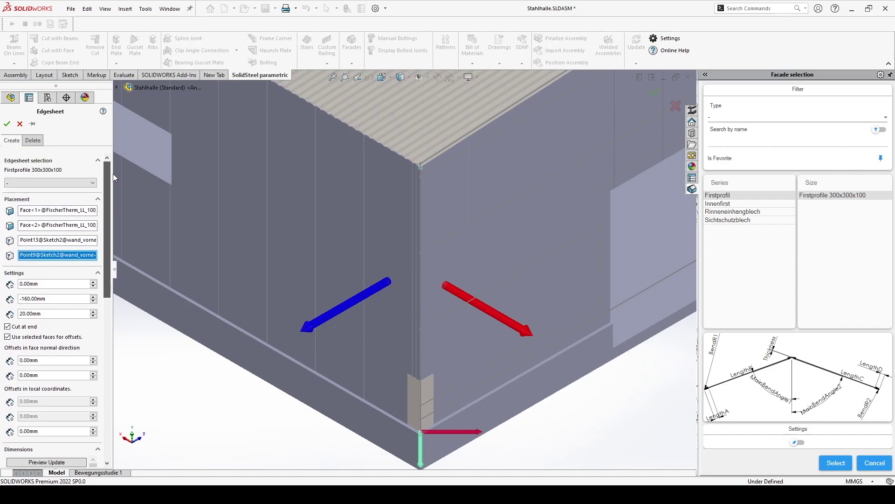
pyautogui.click(10, 126)
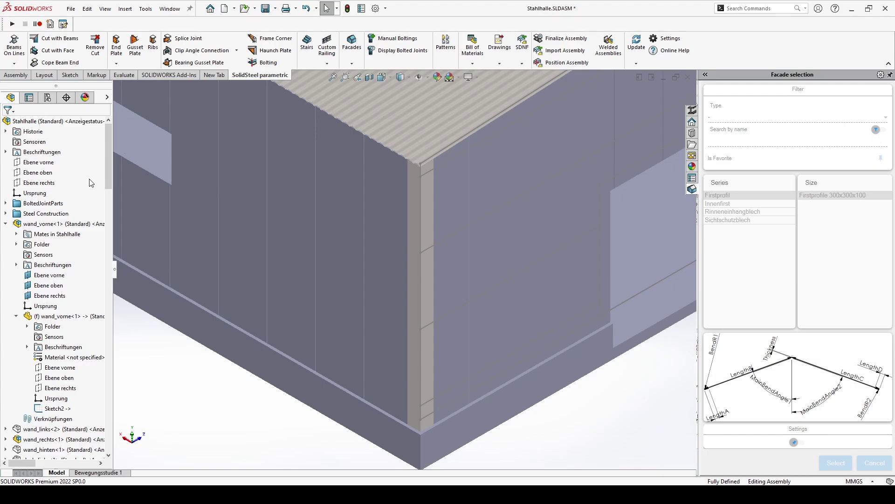
# Create a matching Firstprofile edge sheet on the front-right corner using the adjoining front and right wall panel faces and their corner points.
pyautogui.scroll(5, 399, 265)
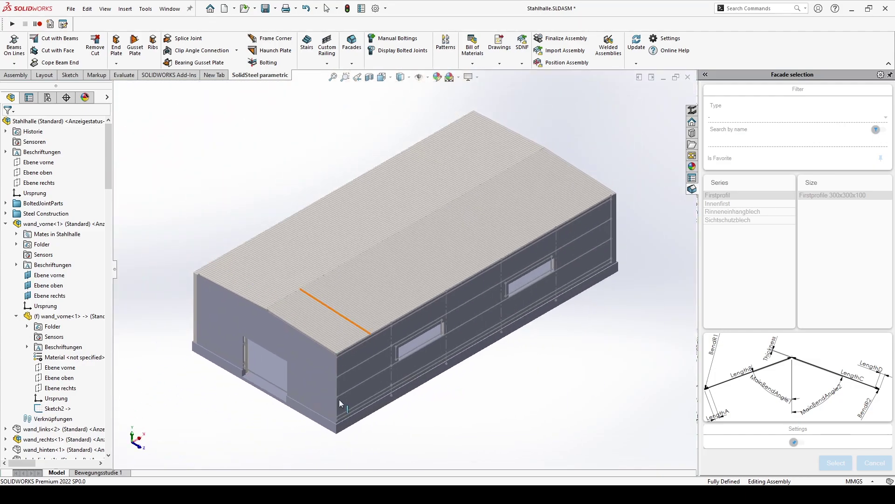
pyautogui.scroll(-5, 345, 396)
pyautogui.scroll(-1, 352, 391)
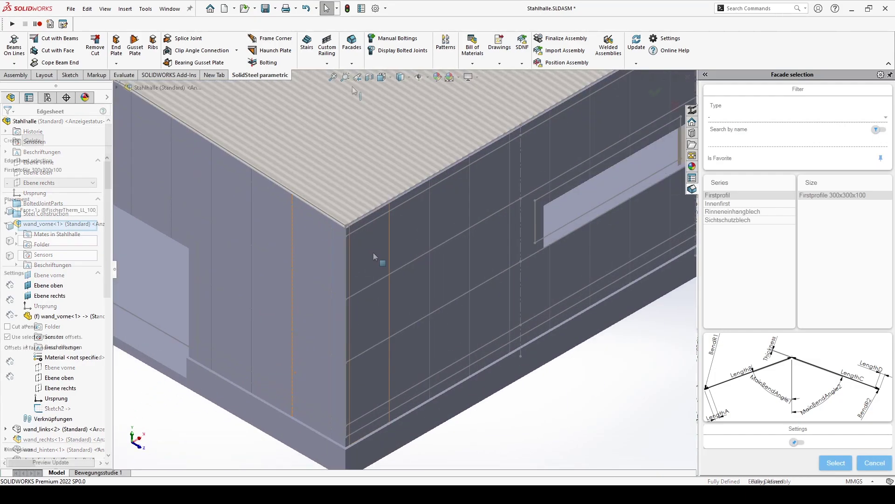
pyautogui.click(320, 317)
pyautogui.click(356, 422)
pyautogui.click(7, 123)
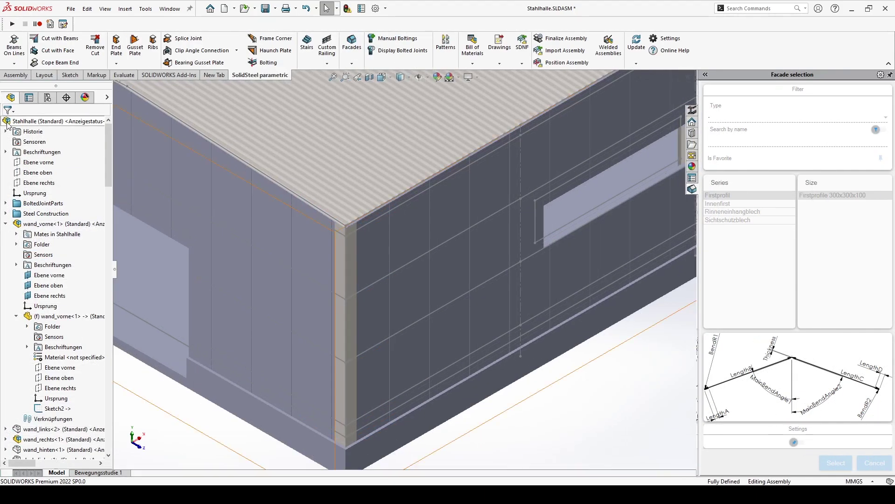
# Create a Firstprofile edge sheet on the rear-right corner between the right wall and the rear wall panels.
pyautogui.hotkey('ctrl', '7')
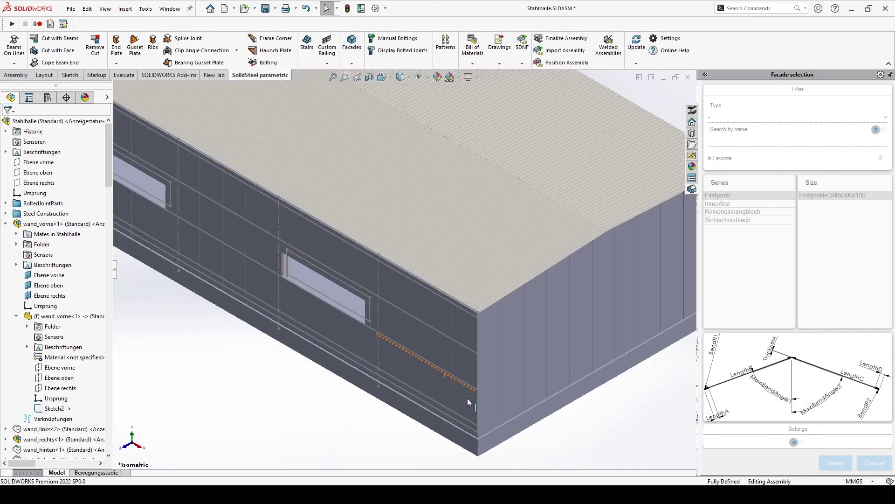
pyautogui.scroll(-3, 483, 385)
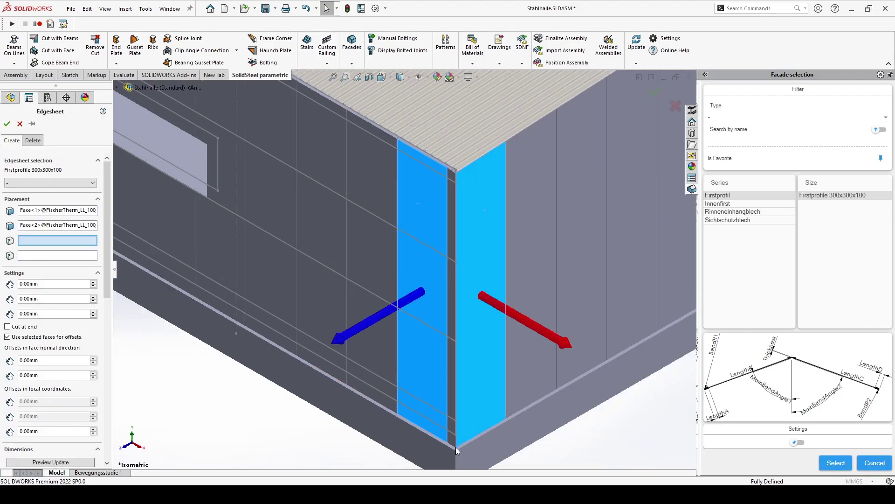
pyautogui.click(456, 434)
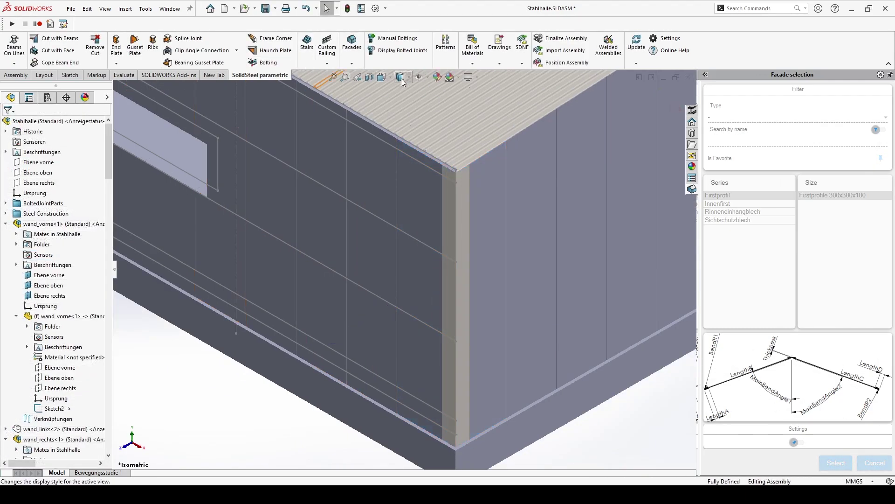
# Start a Rinneneinhangblech edge sheet along the front gable's left slope on a panel's top and outer faces, from the corner point to the ridge point.
pyautogui.press('f')
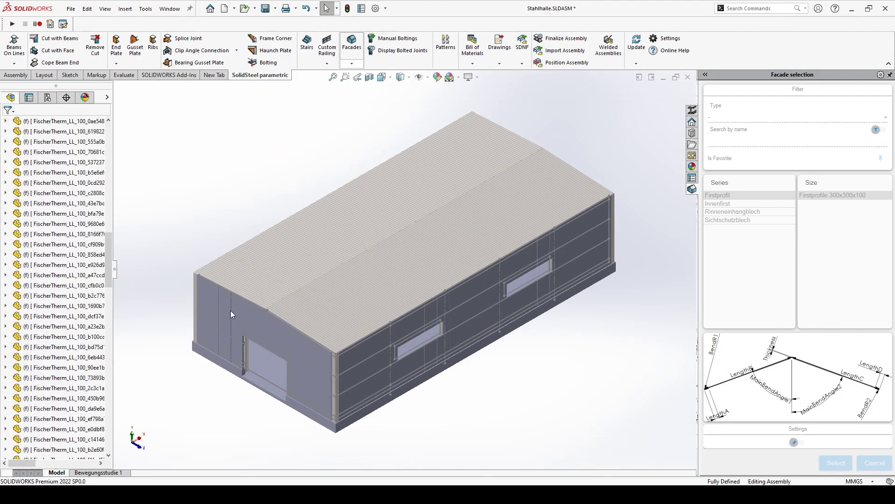
pyautogui.scroll(4, 230, 310)
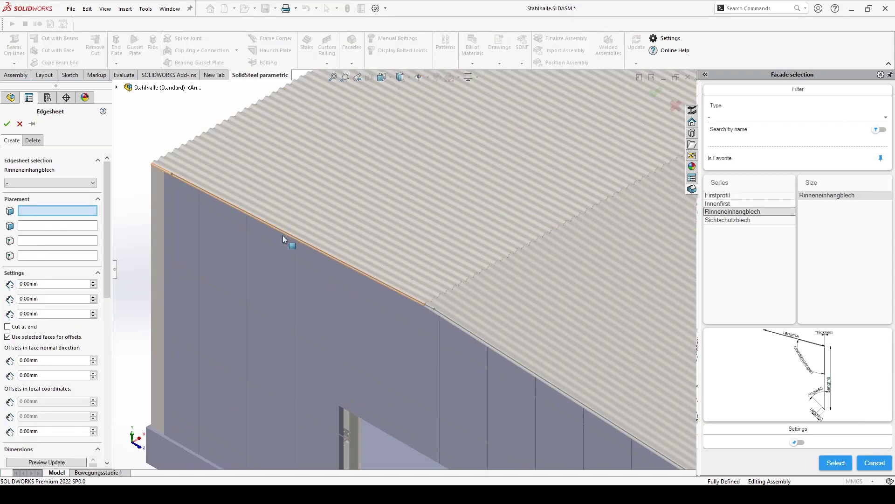
pyautogui.click(282, 232)
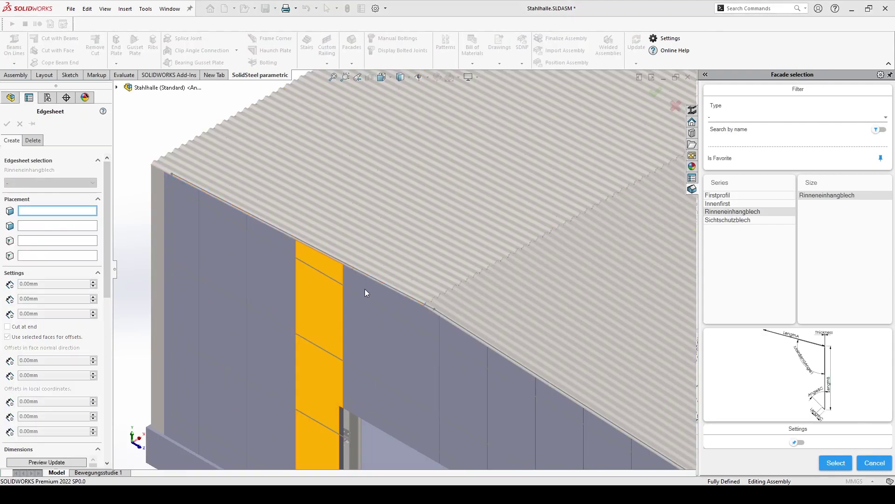
pyautogui.click(264, 252)
pyautogui.click(172, 174)
pyautogui.click(435, 309)
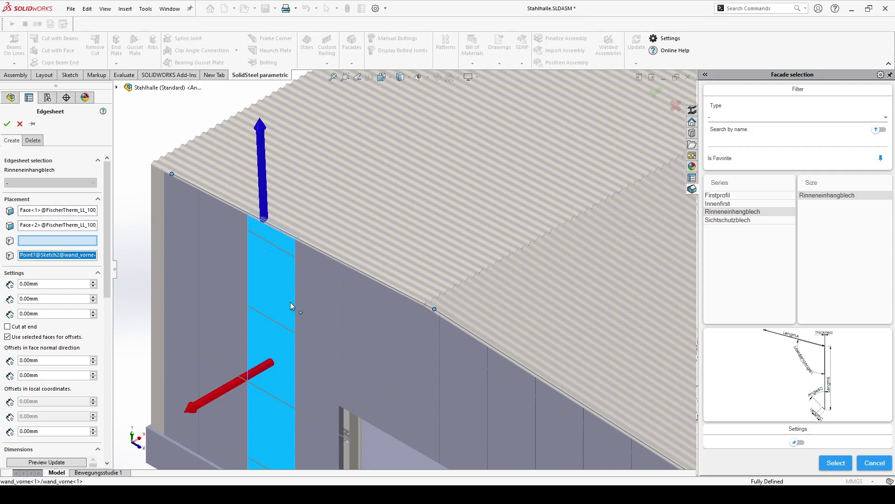
# Set the gable edge sheet's start offset to 240 mm and third offset to 20 mm, and enable Cut at end.
pyautogui.moveTo(51, 284); pyautogui.dragTo(16, 284)
pyautogui.write('240')
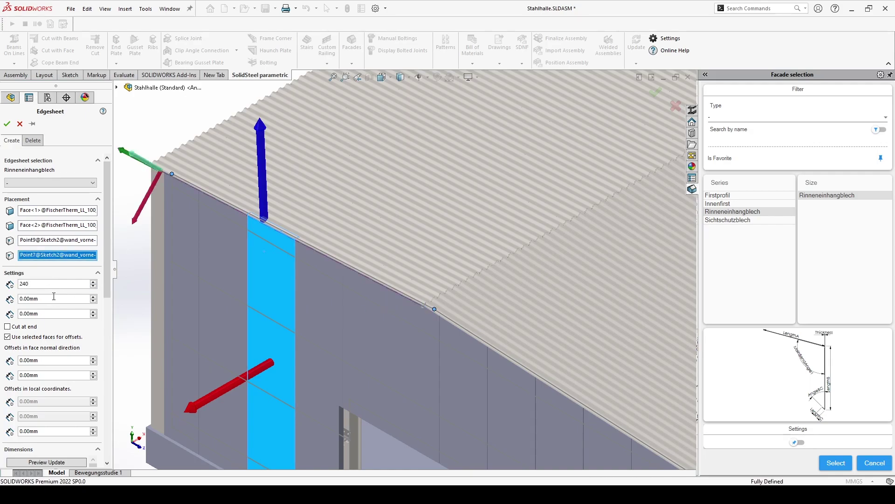
pyautogui.moveTo(51, 313); pyautogui.dragTo(16, 314)
pyautogui.write('20')
pyautogui.press('Tab')
pyautogui.press('space')
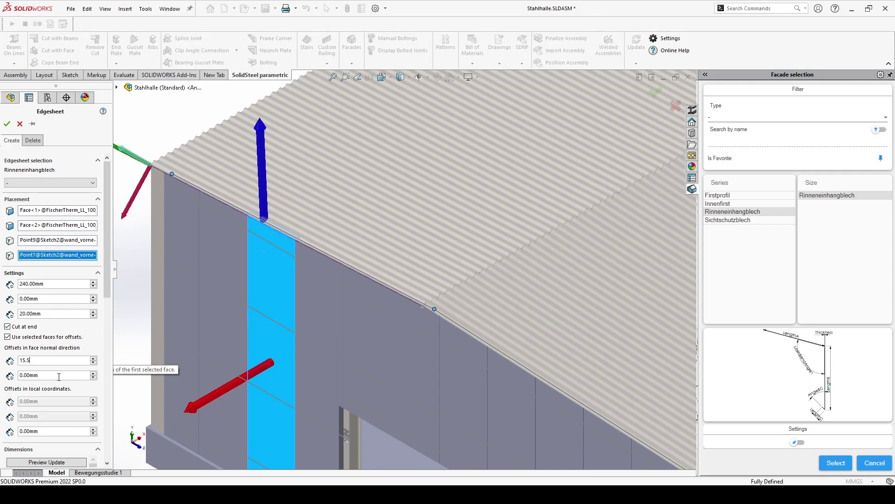
# Set the face normal offsets to 53 mm and 15.5 mm and create the gable edge sheet.
pyautogui.moveTo(47, 361); pyautogui.dragTo(18, 366)
pyautogui.write('53')
pyautogui.press('Tab')
pyautogui.write('15.5')
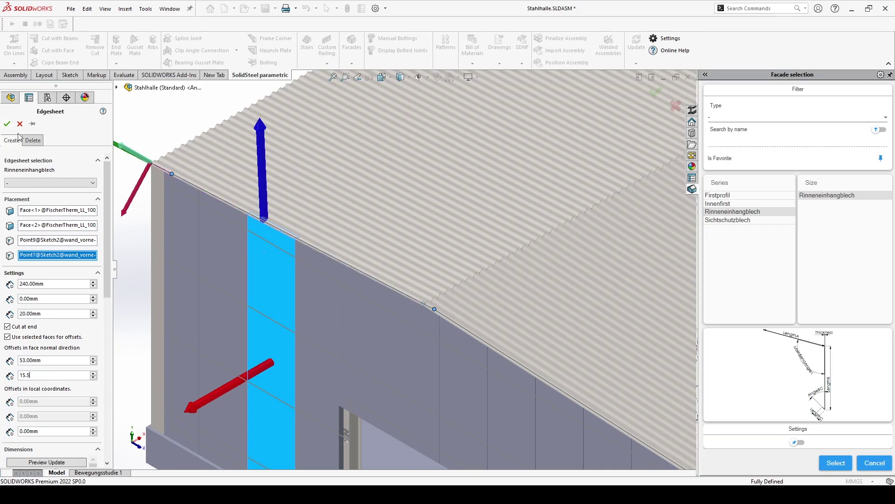
pyautogui.click(6, 124)
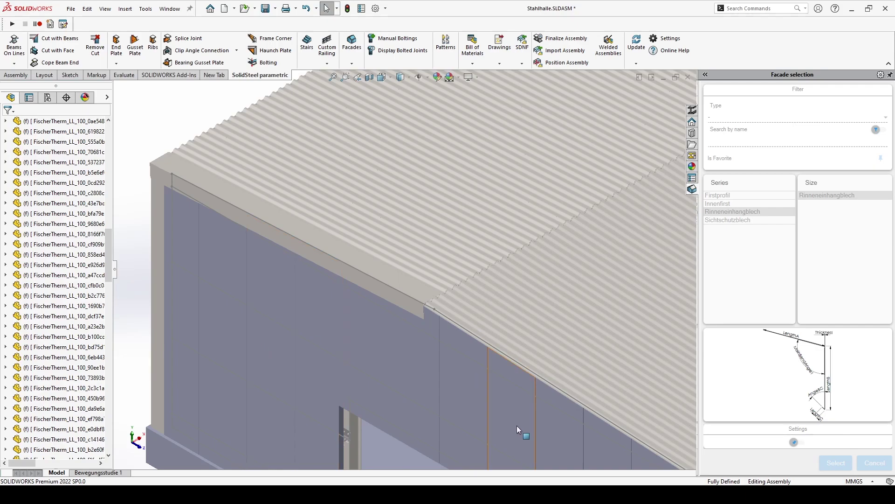
# Create a matching Rinneneinhangblech edge sheet along the front gable's right slope.
pyautogui.scroll(2, 574, 397)
pyautogui.scroll(-2, 574, 397)
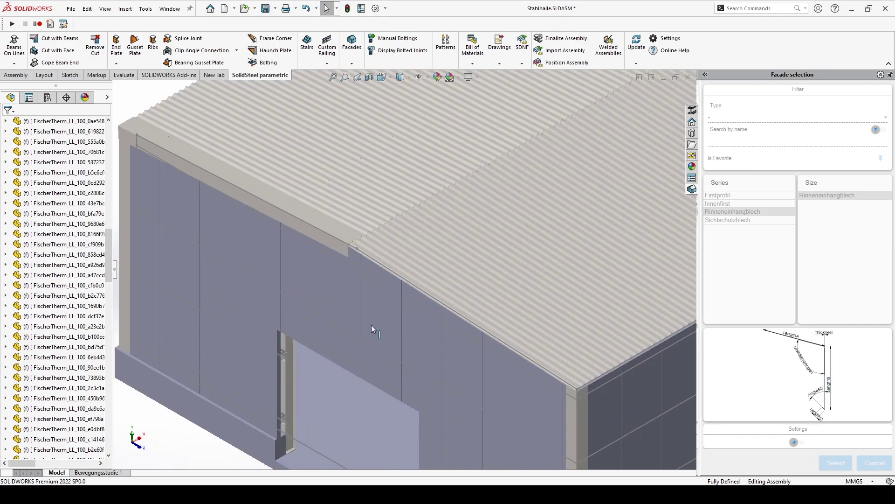
pyautogui.click(455, 343)
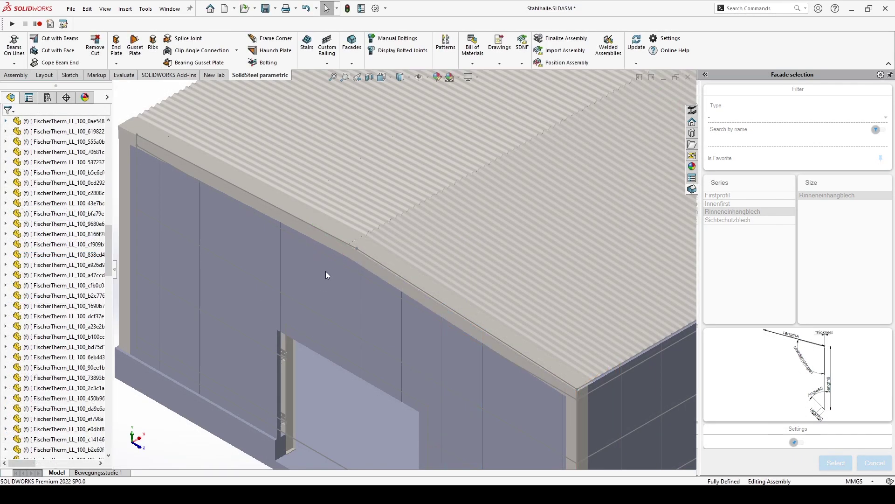
# Place a Rinneneinhangblech edge sheet along the right wall's eaves between its end points, with start offset 240 mm and end offset -240 mm.
pyautogui.scroll(6, 322, 300)
pyautogui.scroll(-5, 372, 334)
pyautogui.click(363, 332)
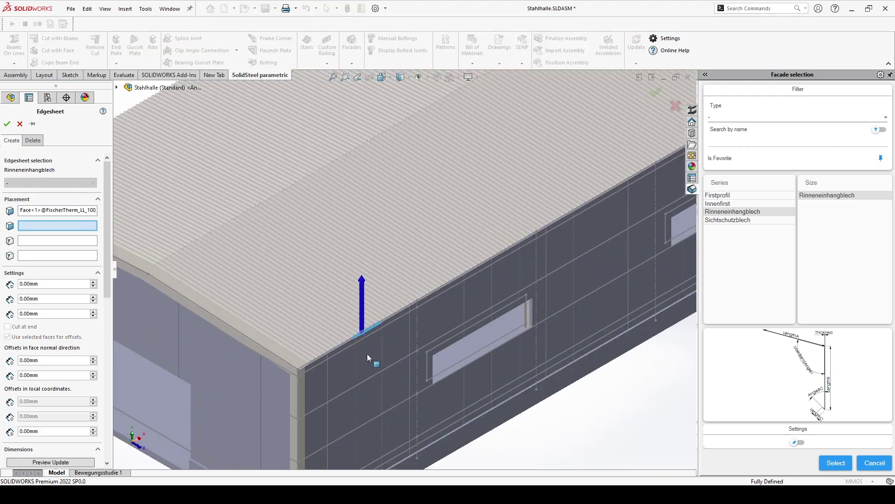
pyautogui.click(367, 357)
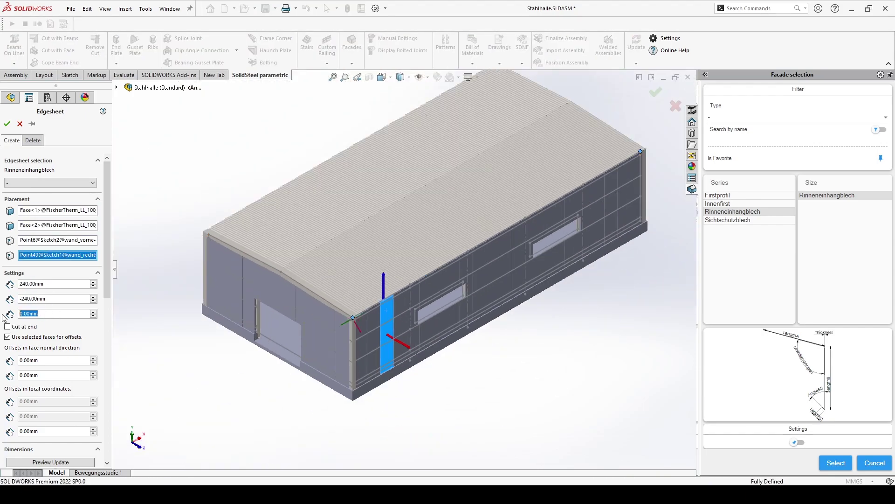
# Set the third offset to 20 mm, enable Cut at end, set face normal offsets of 53 and 15.5 mm, and create the eaves edge sheet.
pyautogui.write('20')
pyautogui.click(7, 326)
pyautogui.moveTo(39, 360); pyautogui.dragTo(9, 375)
pyautogui.write('5315.5')
pyautogui.click(7, 124)
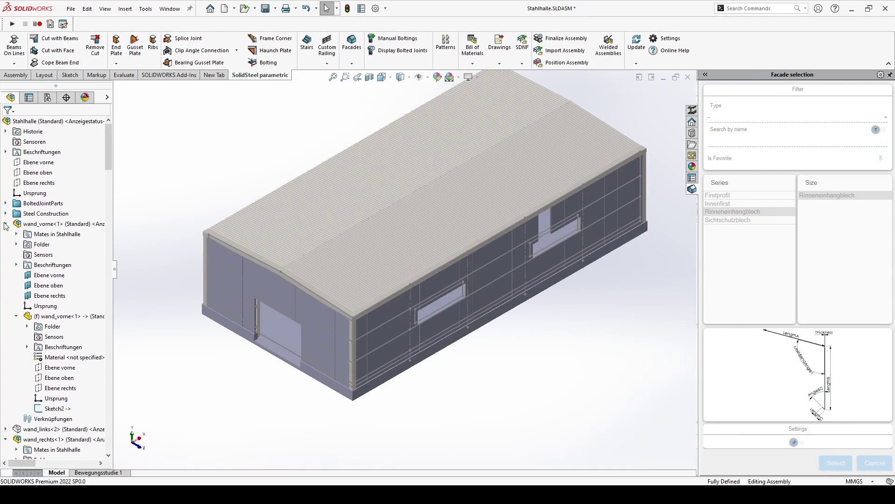
# Collapse the component tree, hide wand_vorne and wand_rechts, and view the finished hall from a lower angle.
pyautogui.hotkey('shift', 'c')
pyautogui.click(38, 226)
pyautogui.keyDown('shift'); pyautogui.click(33, 243); pyautogui.keyUp('shift')
pyautogui.click(90, 124)
pyautogui.press('f')
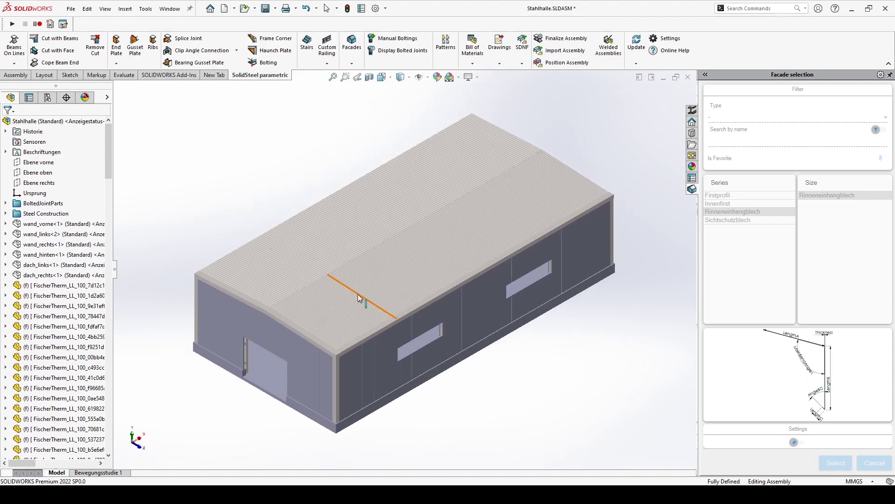
pyautogui.moveTo(359, 297); pyautogui.dragTo(358, 252, button='middle')
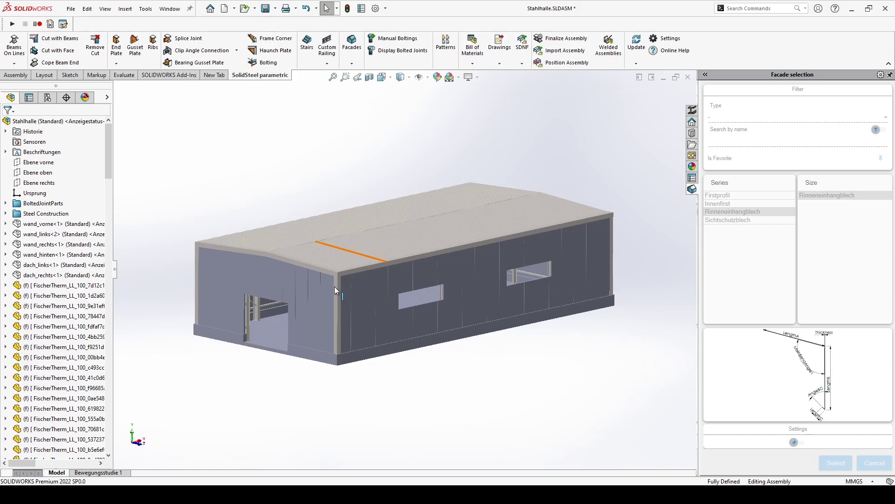